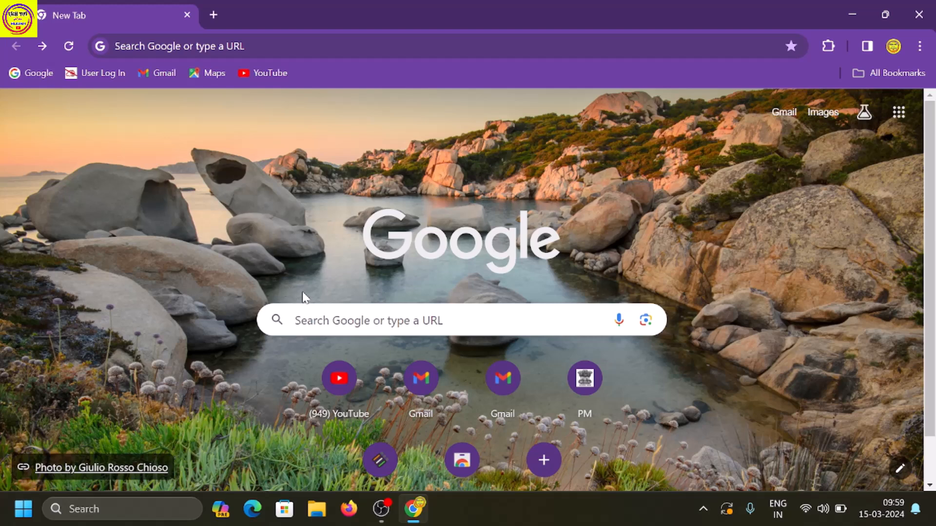
Step: Search Google for 'voter portal' and scroll down to the Election Commission's Voters Service Portal result
left_click(305, 320)
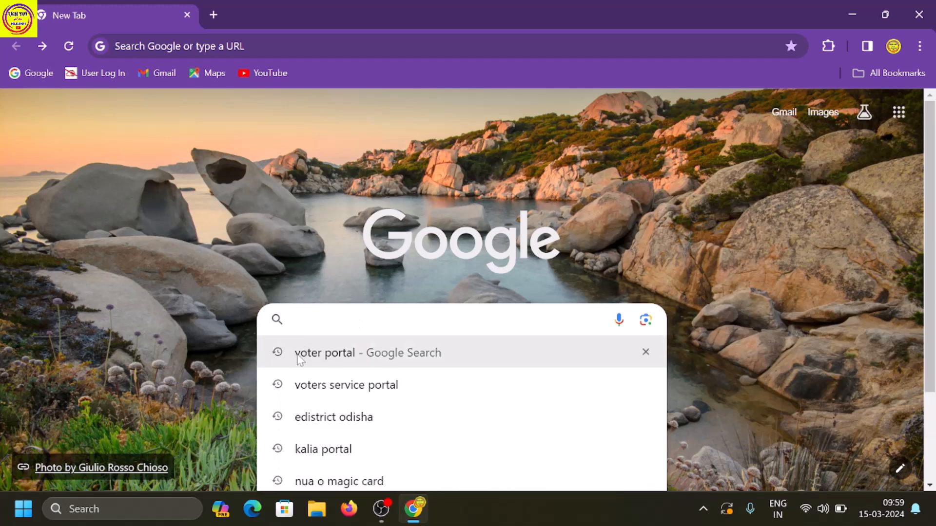
left_click(325, 353)
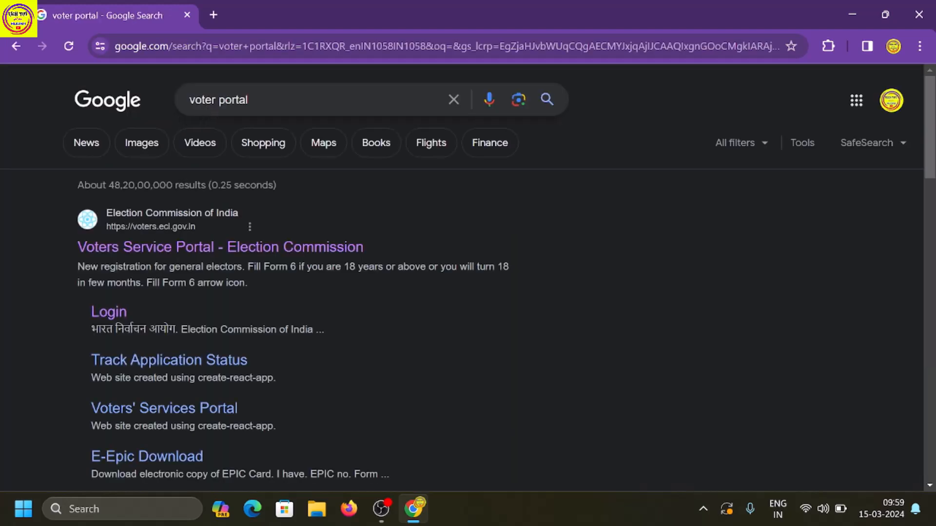
left_click(194, 99)
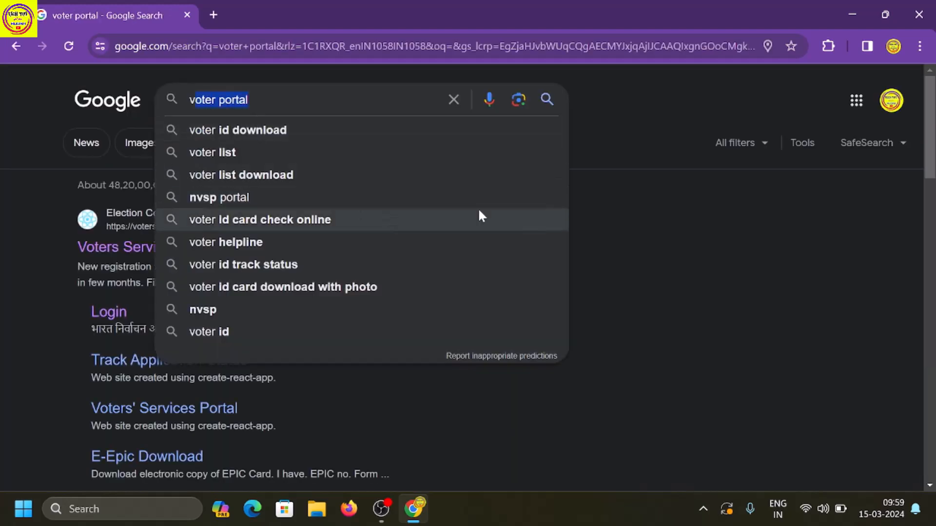
left_click(613, 198)
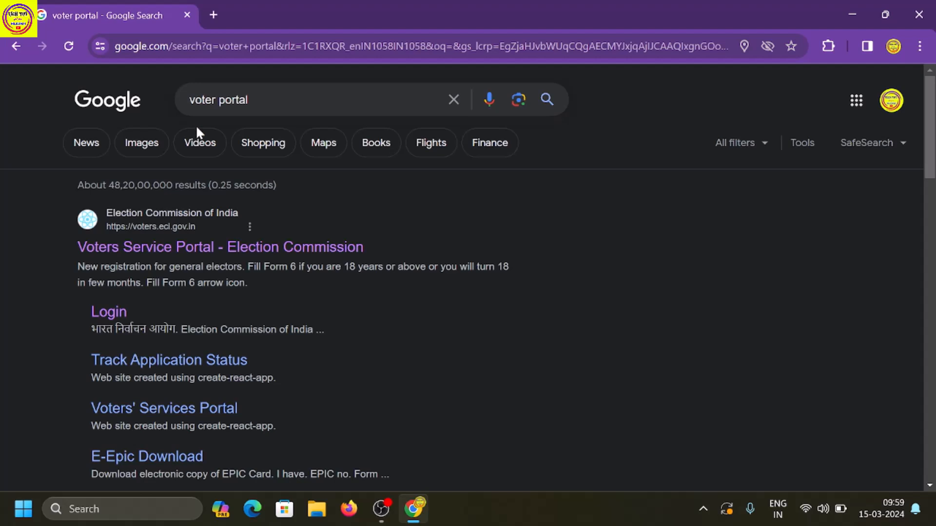
scroll(136, 239, "down", 1)
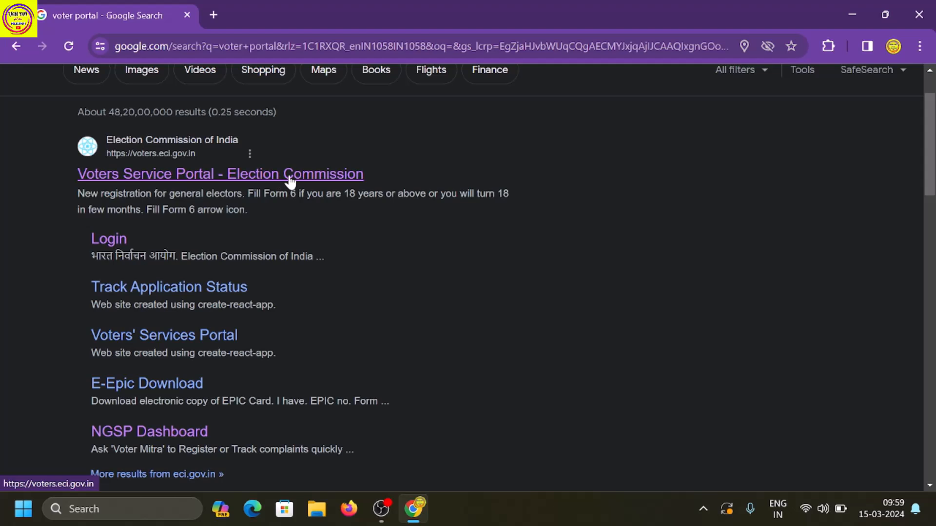
Step: Open the Voters Service Portal at voters.eci.gov.in and go to its Sign-Up registration page
left_click(171, 175)
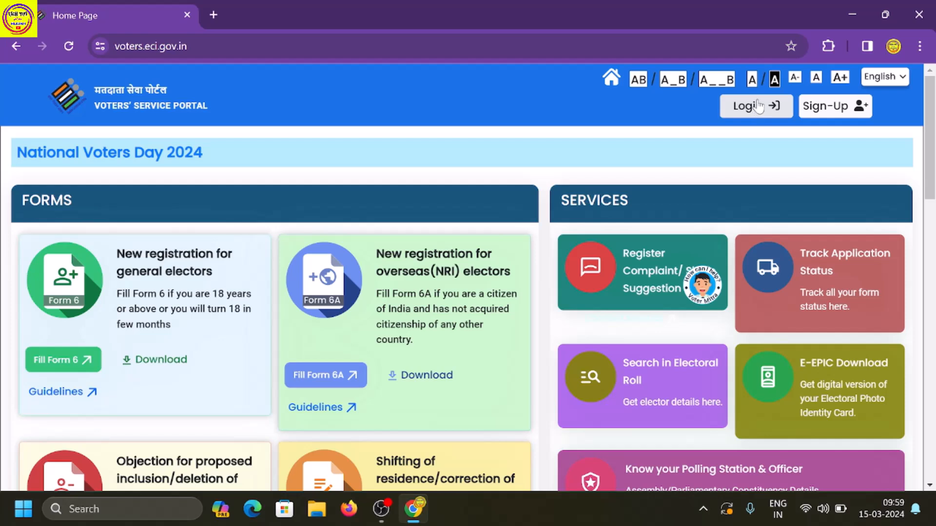
left_click(824, 110)
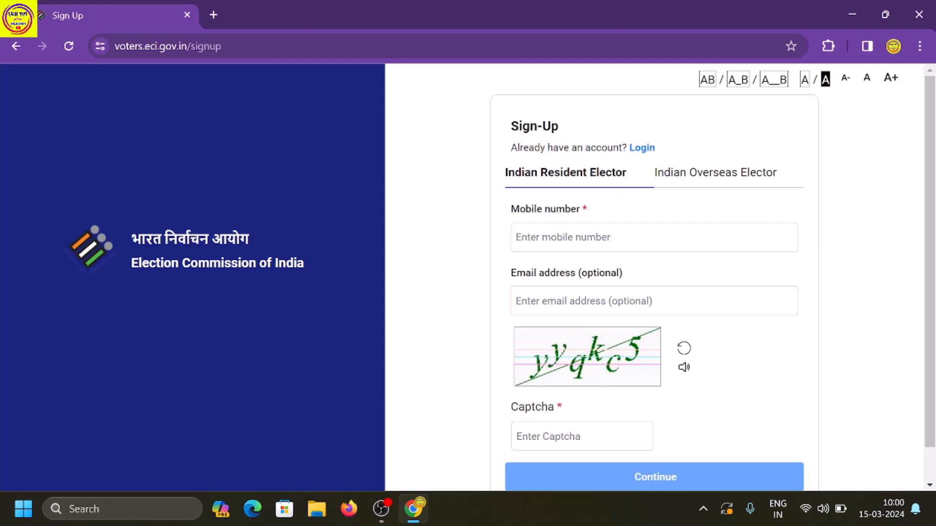
scroll(590, 316, "down", 1)
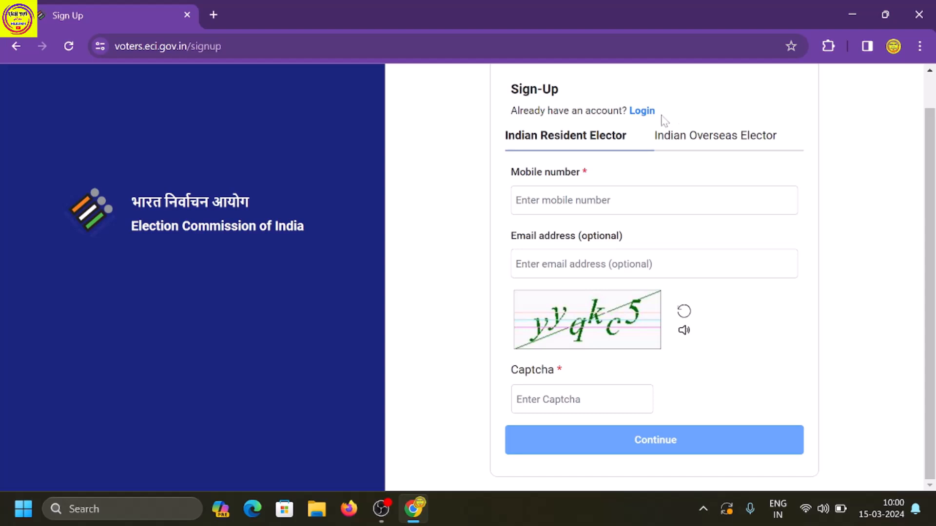
scroll(623, 158, "up", 1)
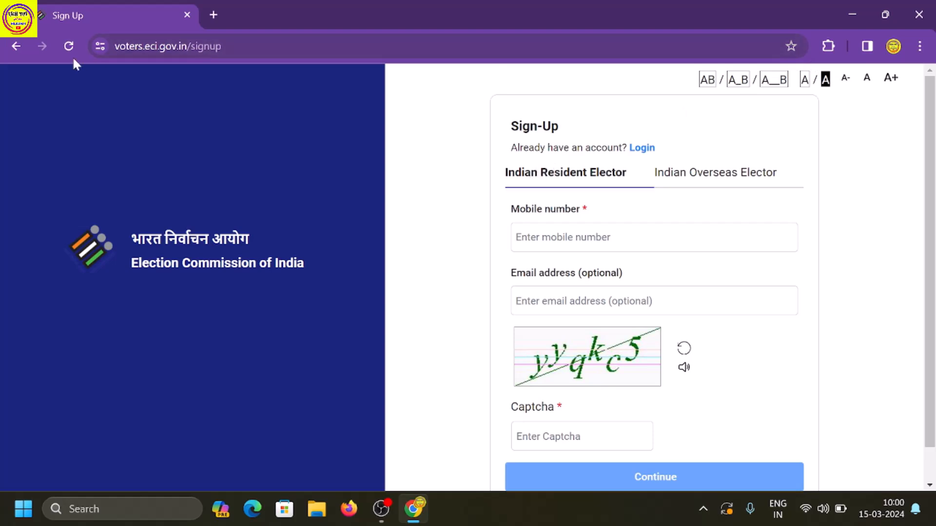
Step: From the portal's Login page, enter the registered mobile number, password and captcha and request an OTP
left_click(19, 46)
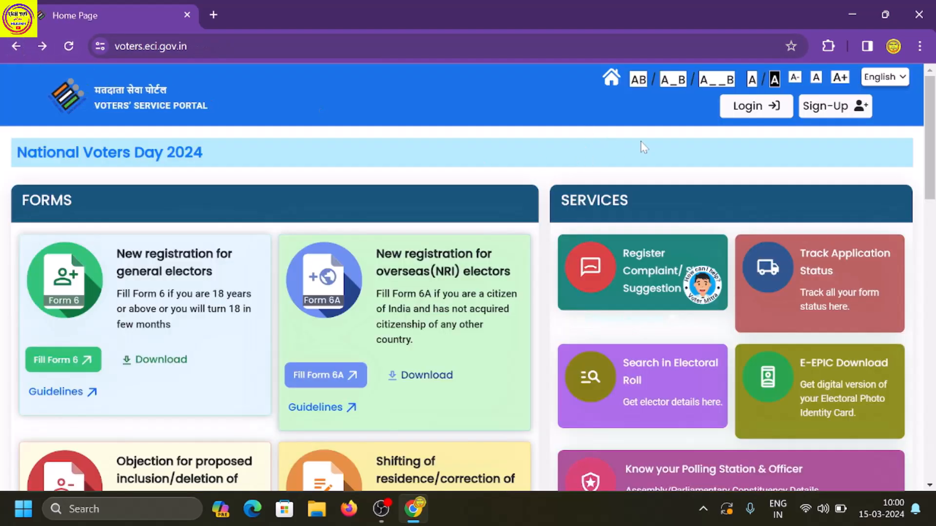
left_click(764, 107)
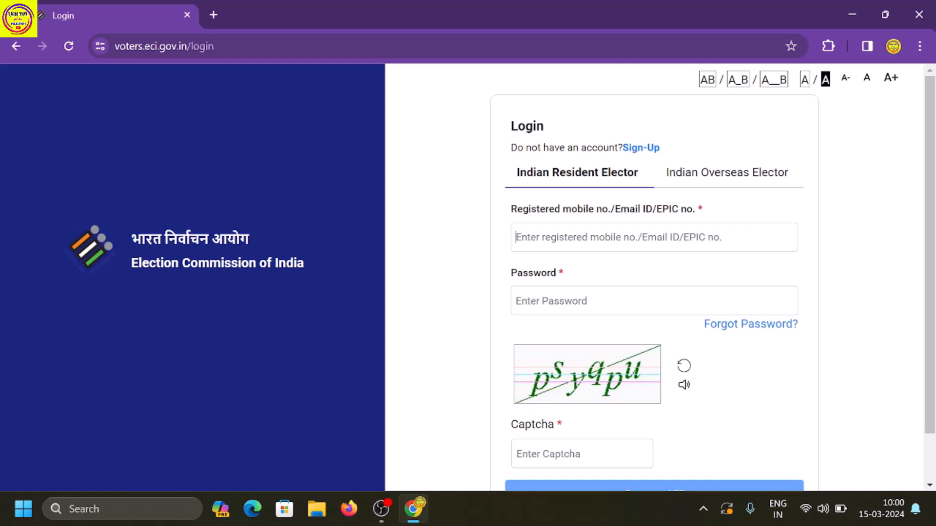
type("6371")
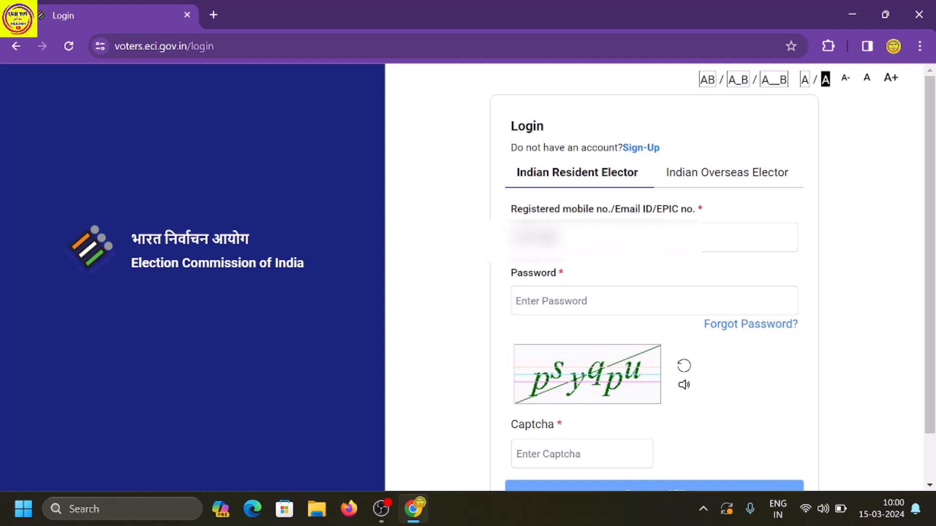
type("***")
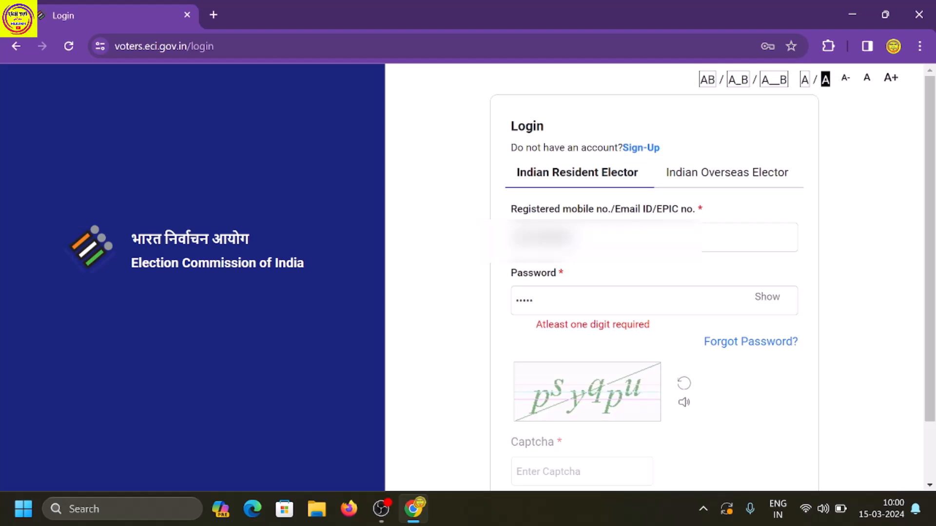
type("**")
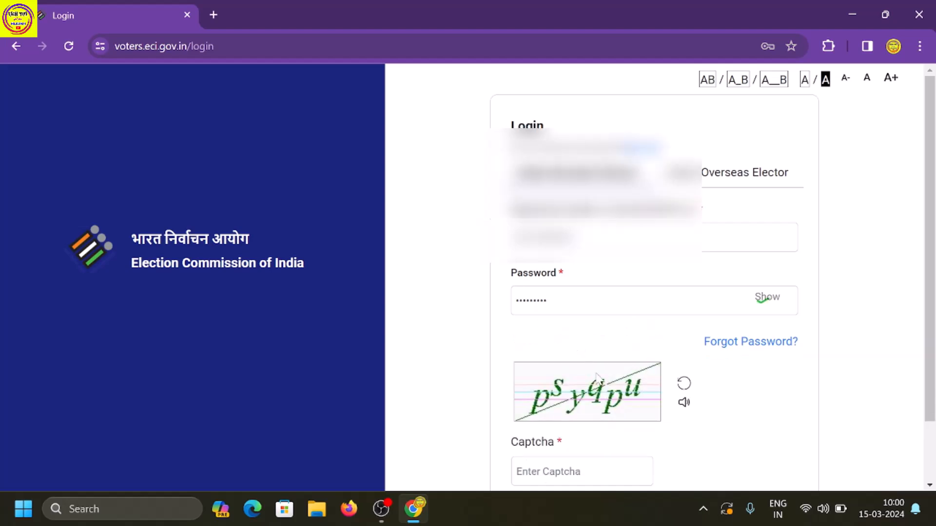
scroll(591, 375, "down", 2)
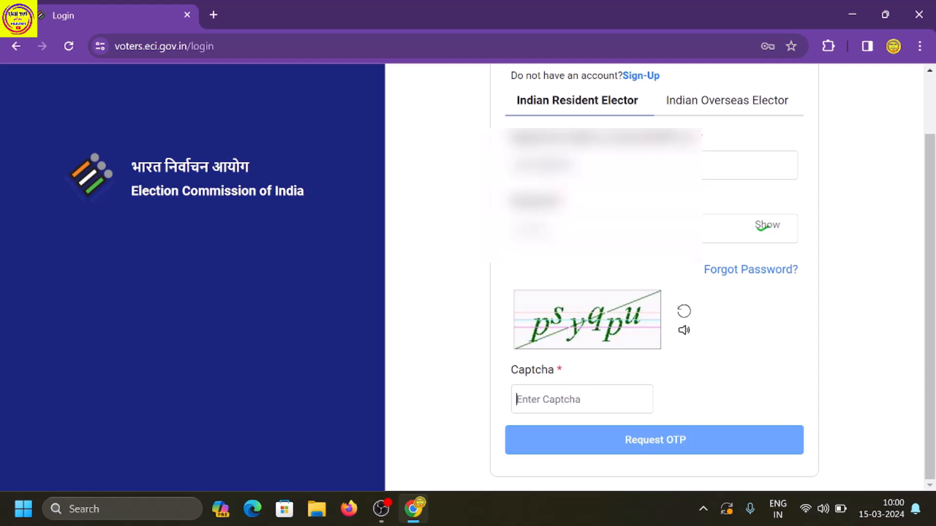
left_click(546, 400)
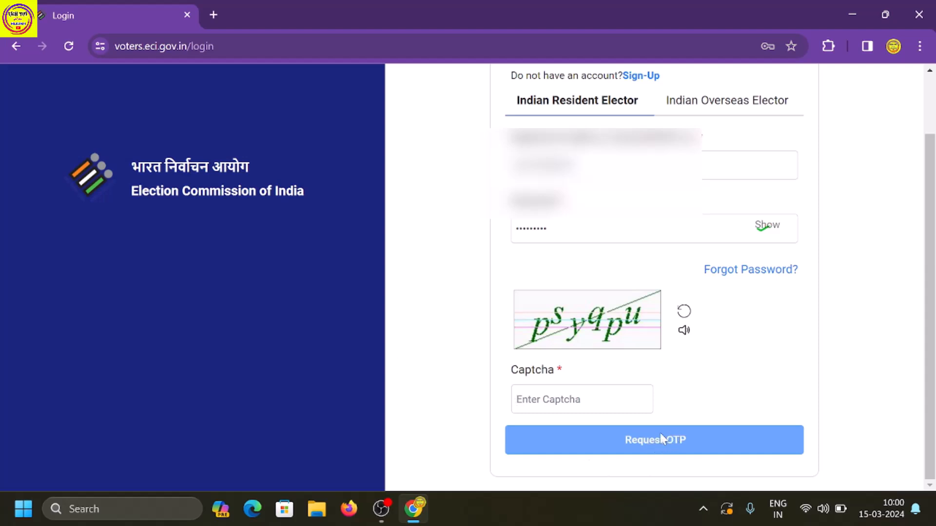
left_click(672, 439)
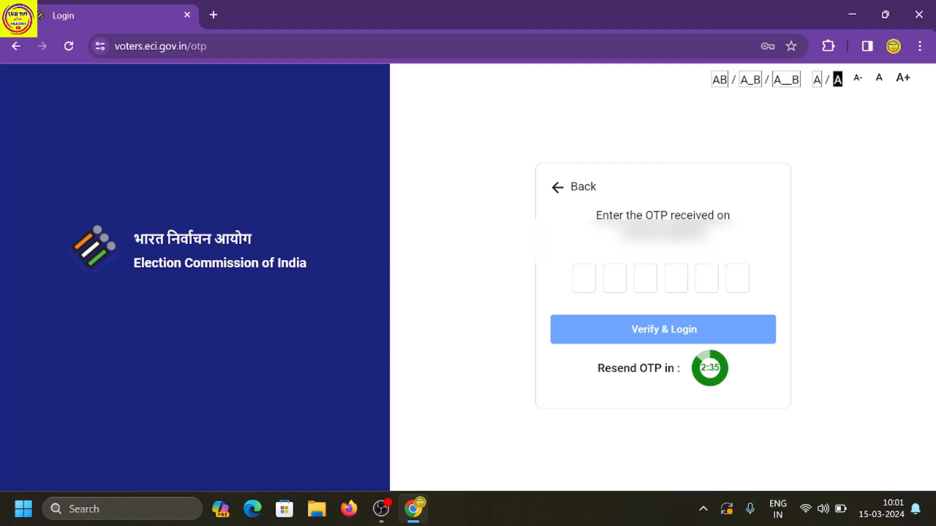
Step: Verify the OTP to log in, then open Fill Form 8 from the home page's Form 8 card
left_click(671, 329)
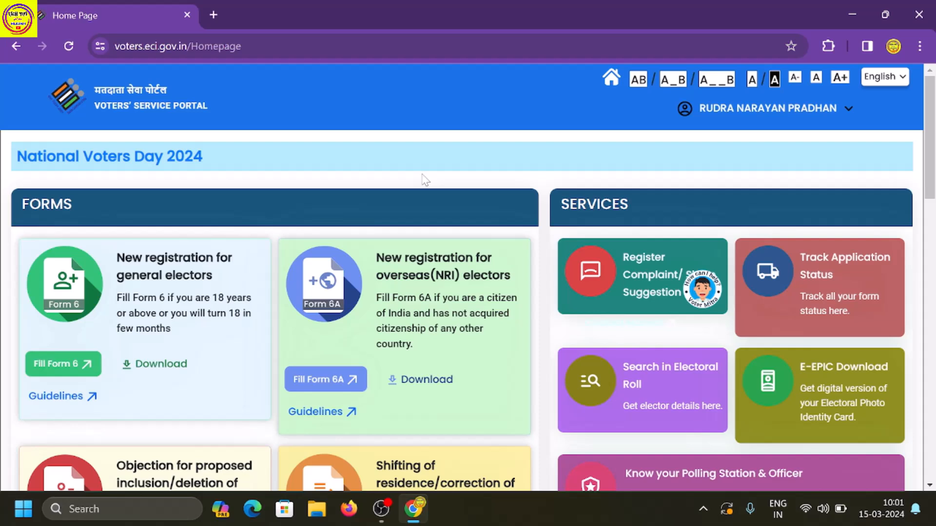
mouse_move(737, 114)
scroll(261, 258, "down", 3)
scroll(262, 253, "up", 2)
scroll(119, 231, "down", 3)
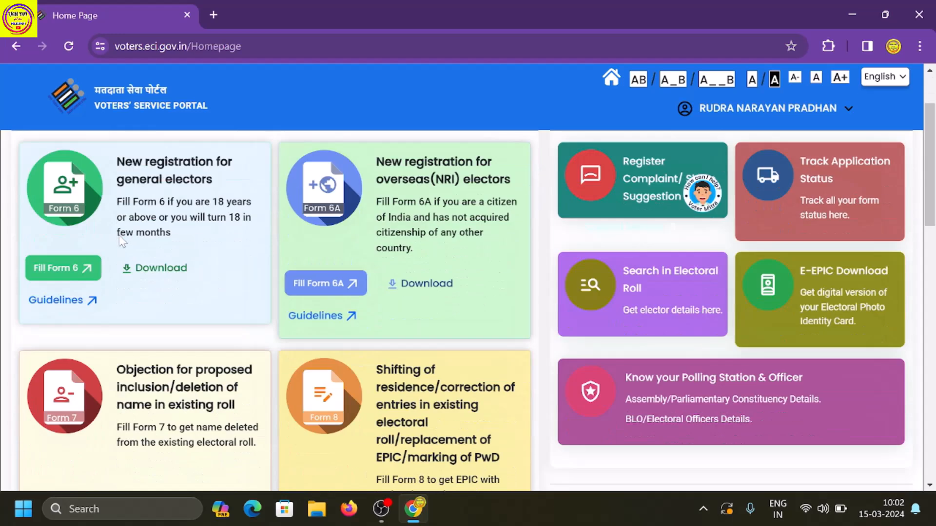
scroll(122, 242, "down", 3)
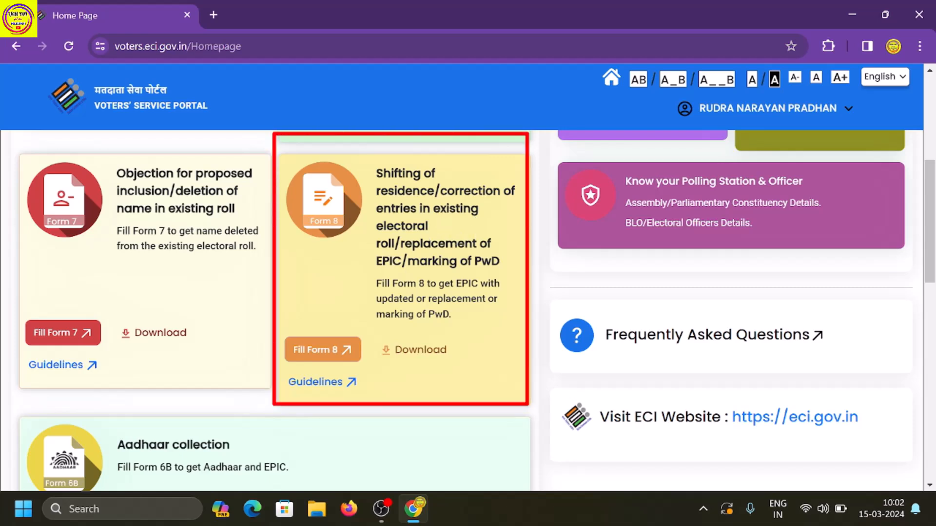
left_click(326, 351)
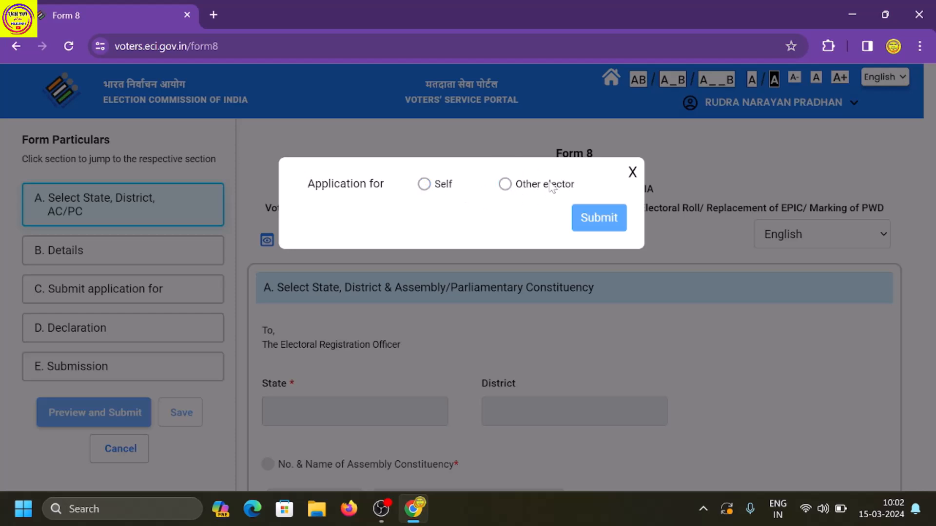
left_click(505, 184)
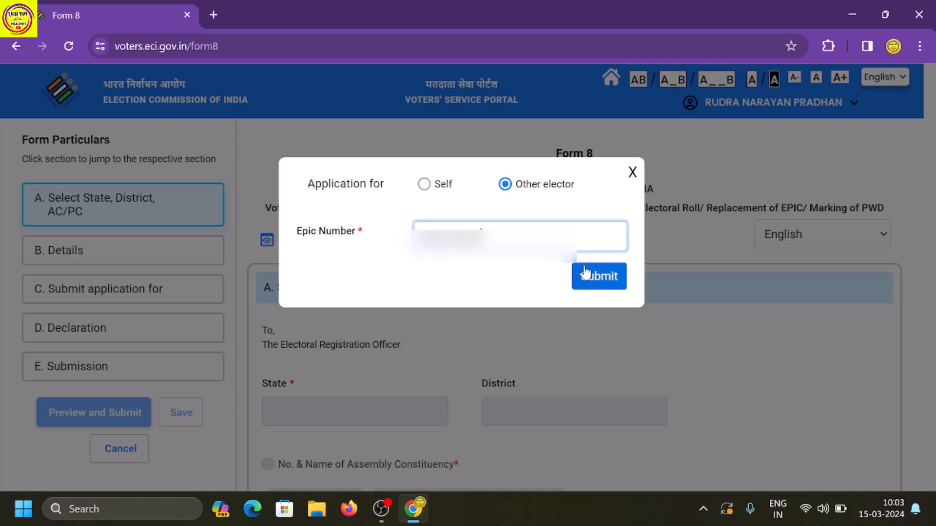
left_click(600, 279)
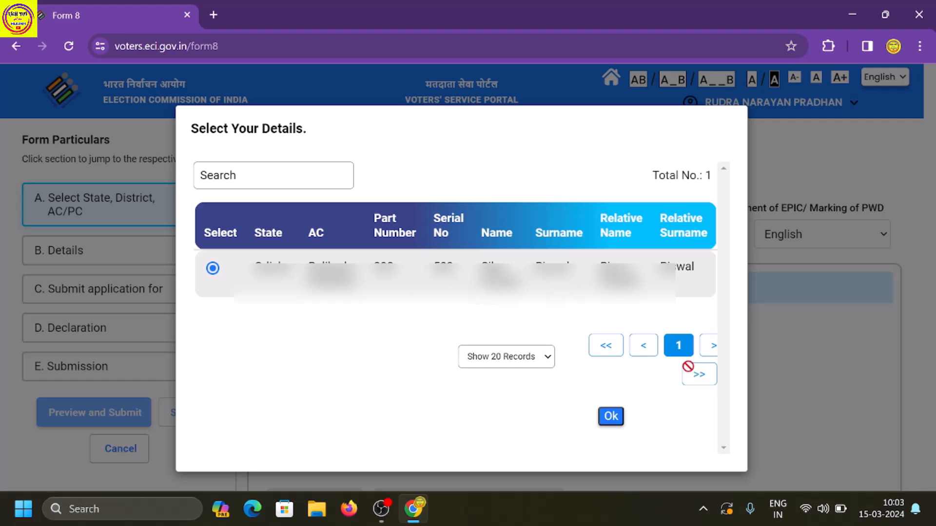
left_click(615, 415)
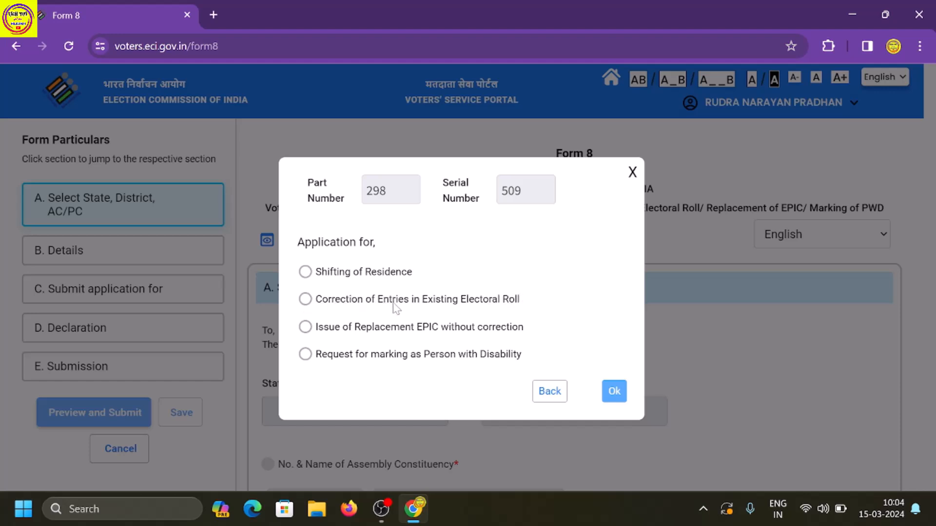
left_click(305, 299)
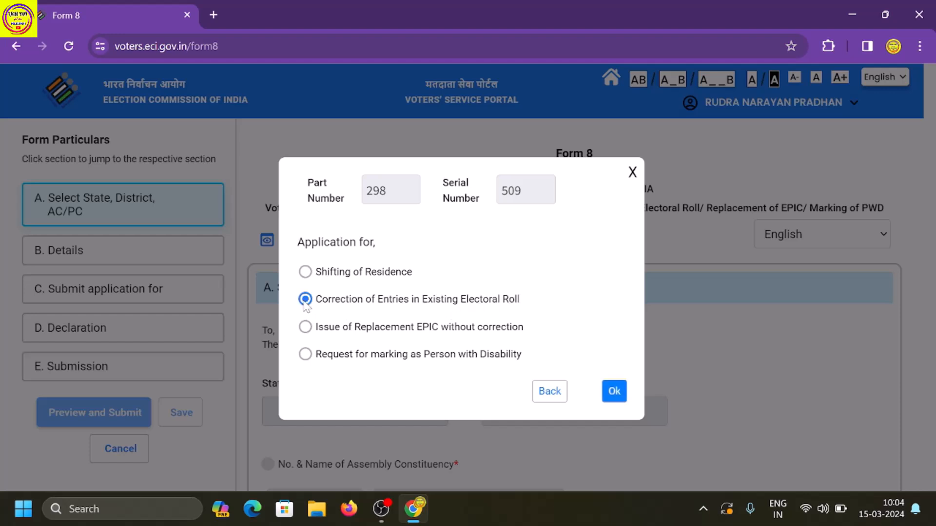
left_click(613, 392)
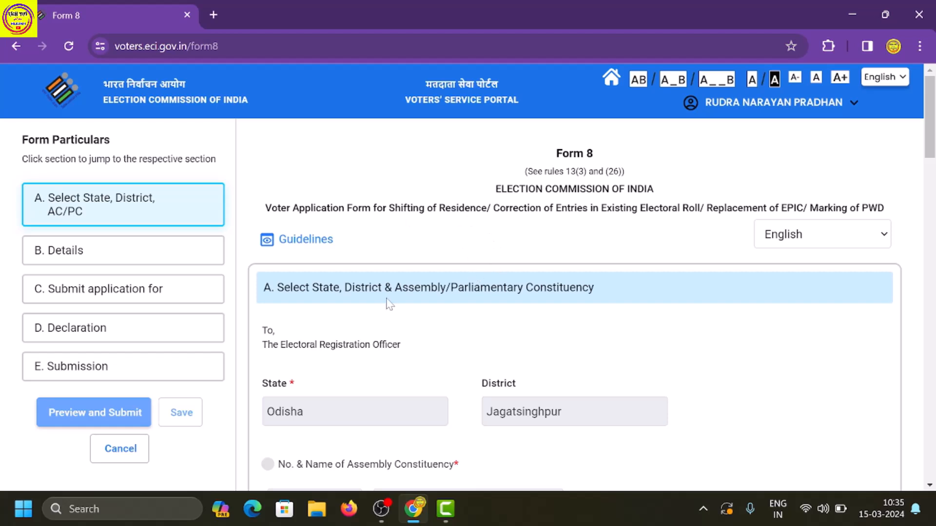
Step: Review section A's prefilled State, District and AC, then continue to B. Details
scroll(388, 303, "down", 2)
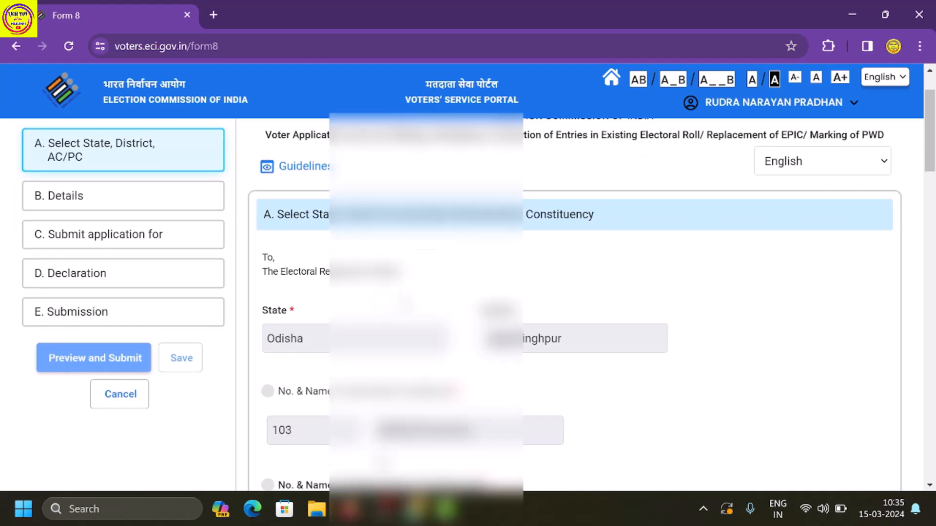
scroll(575, 302, "down", 2)
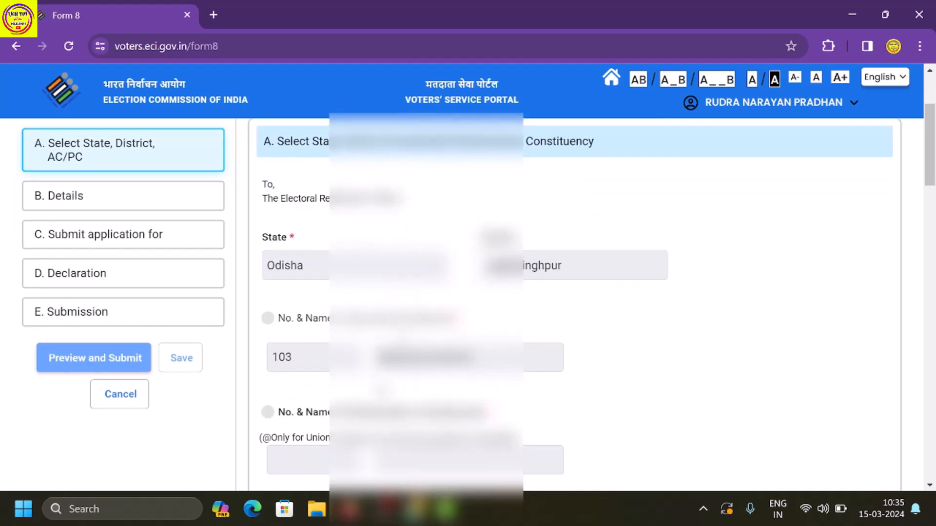
scroll(575, 302, "down", 4)
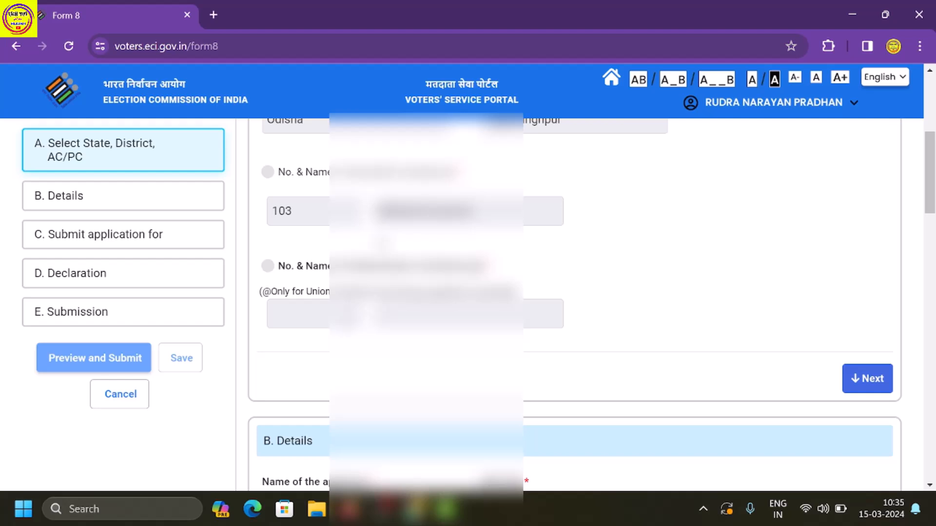
scroll(276, 292, "down", 6)
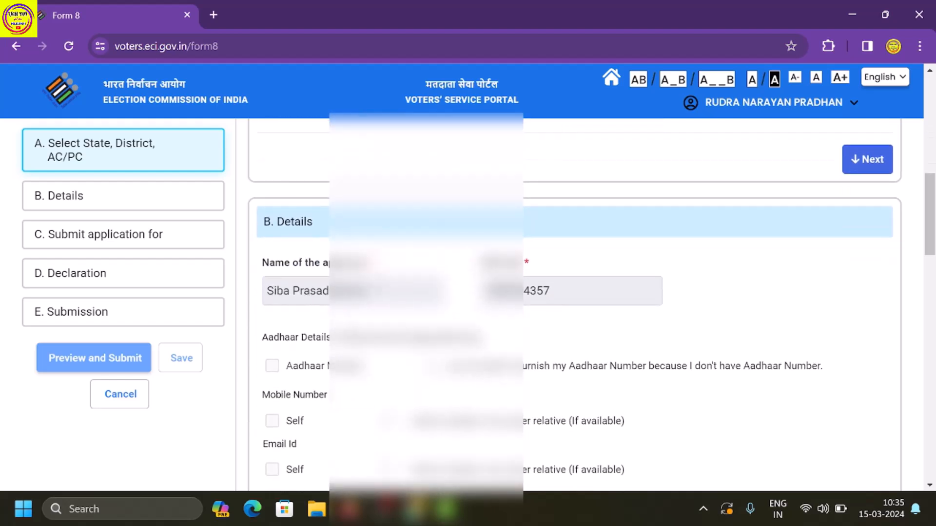
scroll(541, 302, "up", 9)
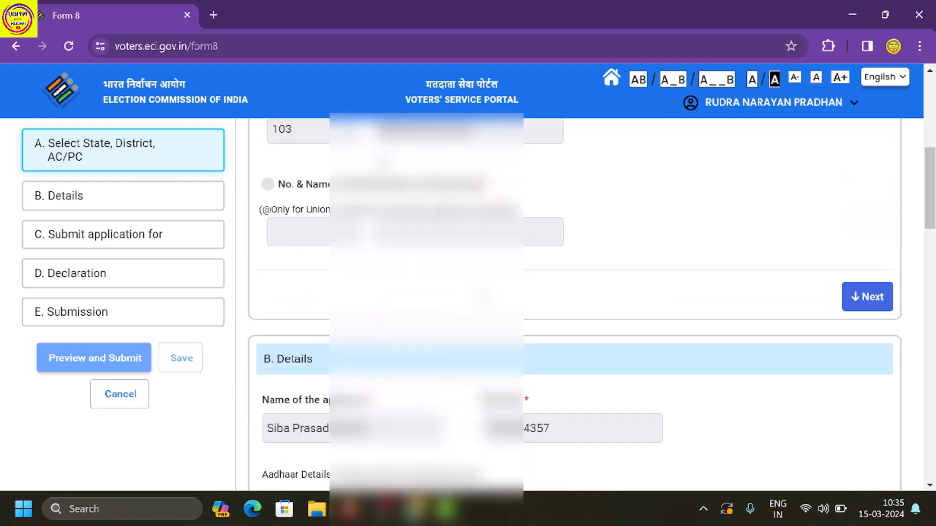
scroll(540, 301, "down", 2)
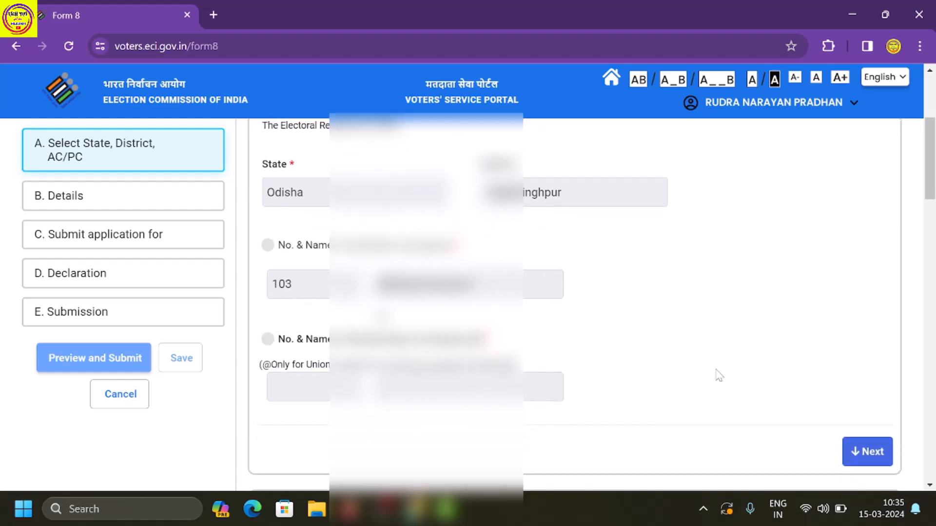
left_click(853, 453)
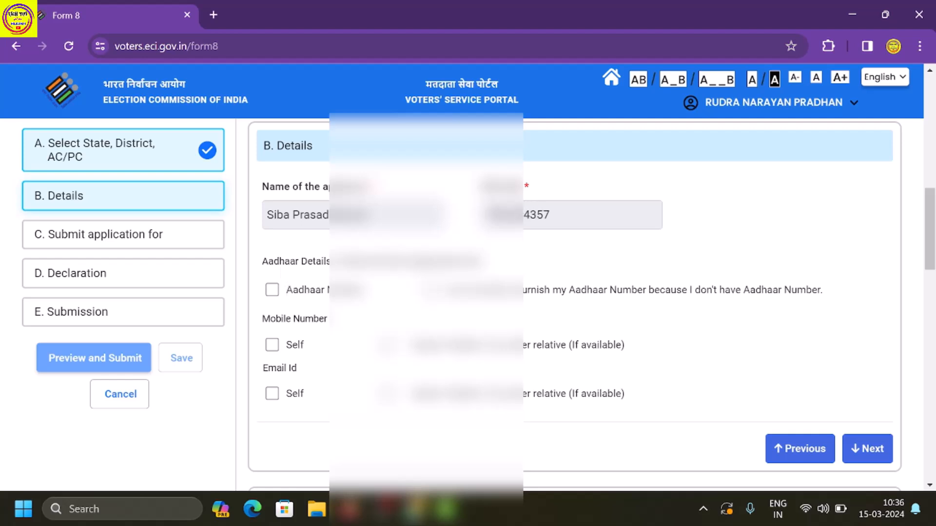
Step: Enter the applicant's Aadhaar number and own mobile number (Self), then continue to section C
left_click(272, 291)
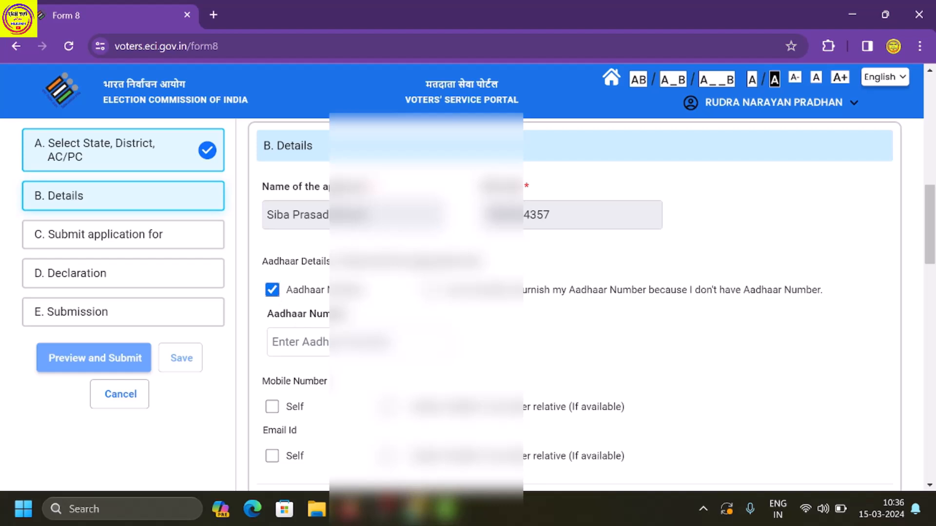
left_click(358, 342)
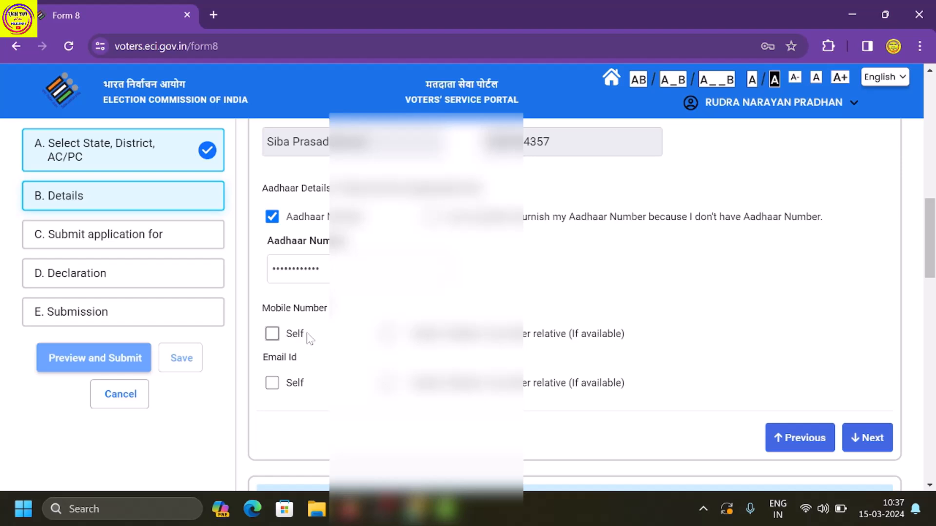
left_click(272, 334)
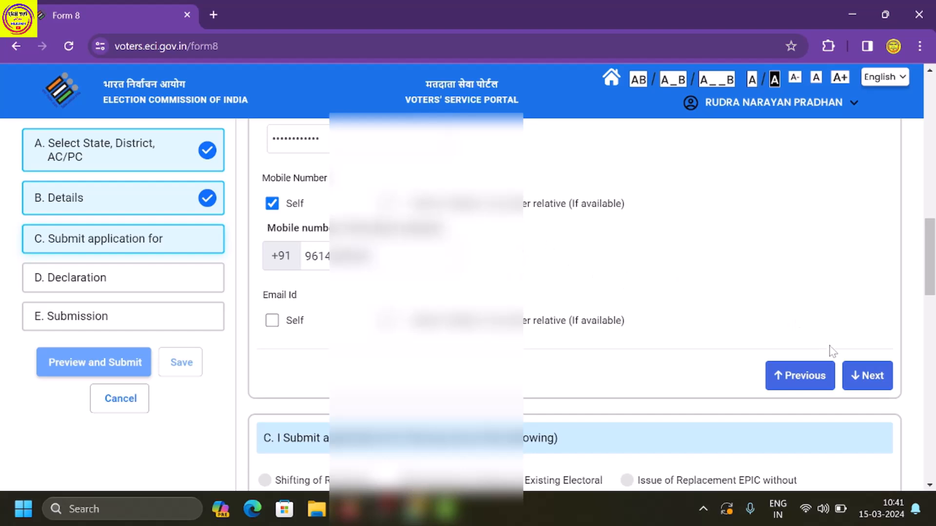
left_click(873, 376)
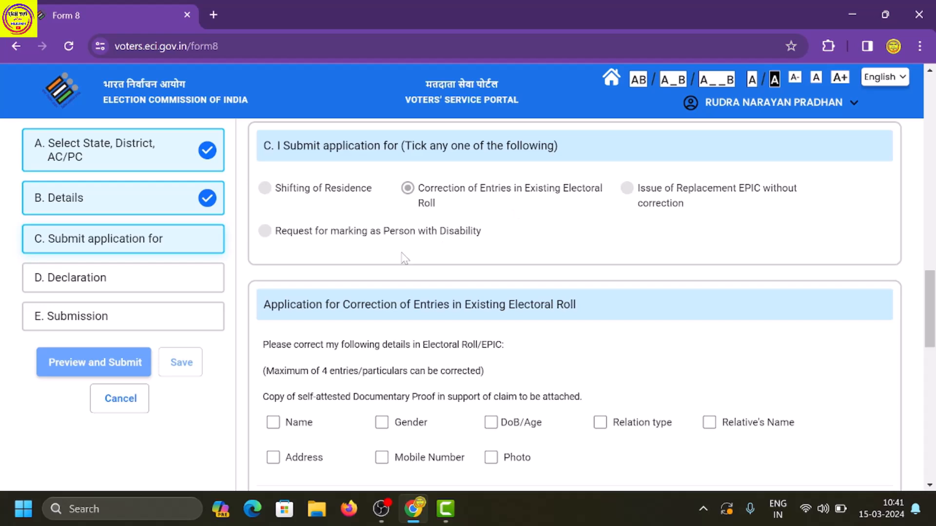
scroll(404, 258, "down", 3)
left_click_drag(263, 224, 481, 225)
left_click(471, 238)
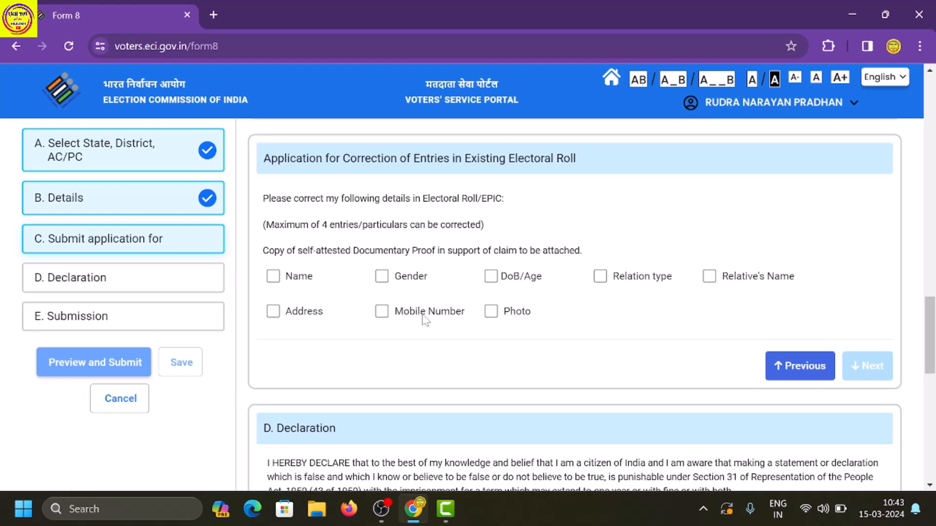
Step: Tick Photo and Mobile Number as the entries to correct, revealing their new-value fields
left_click(492, 312)
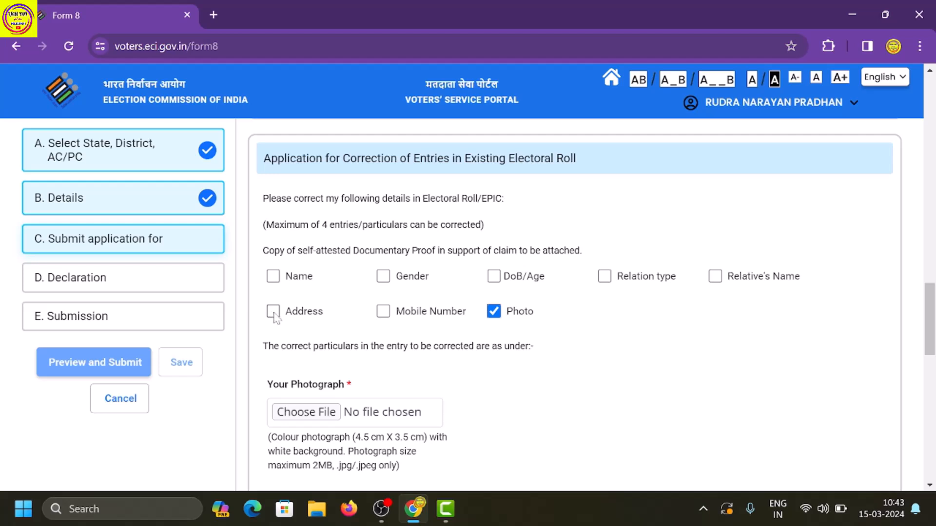
left_click(388, 315)
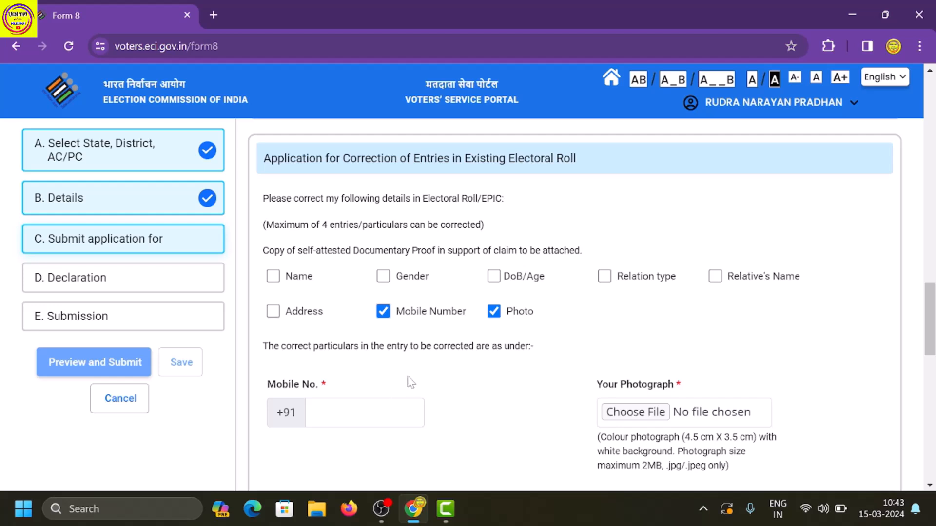
scroll(333, 330, "down", 1)
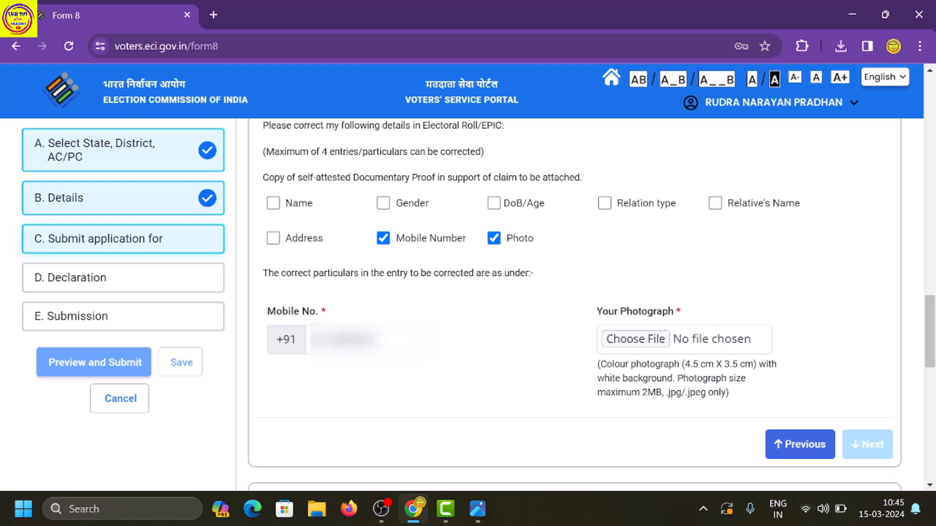
Step: Upload IMG-20240313-WA0000 from Downloads as the new photograph, accepting the crop
left_click(640, 341)
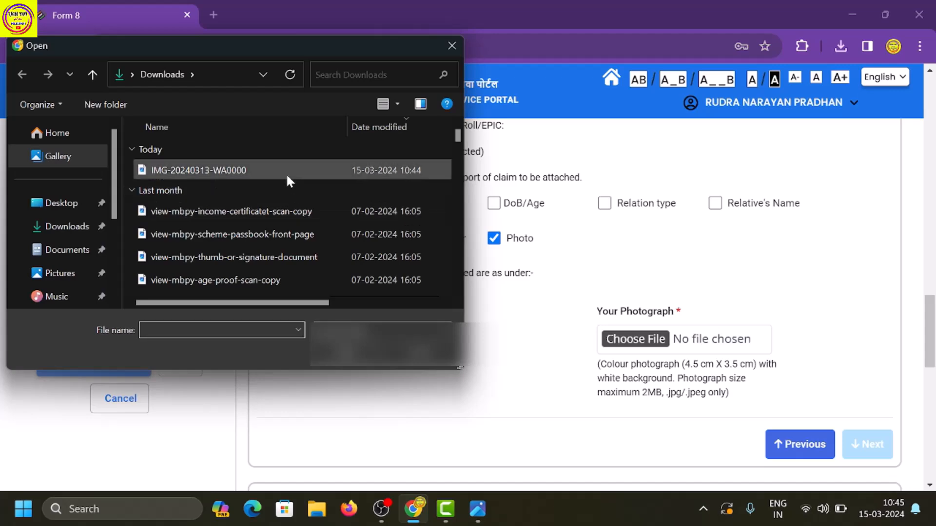
double_click(287, 177)
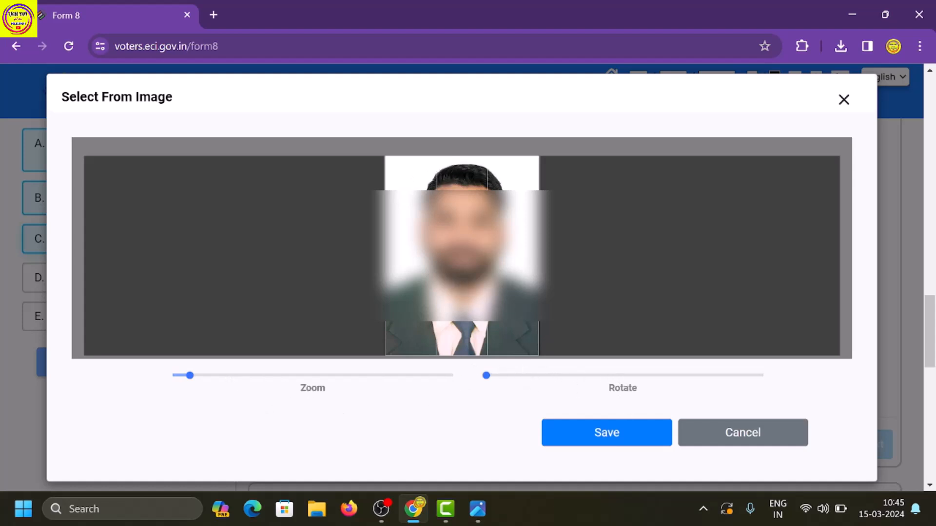
left_click(607, 433)
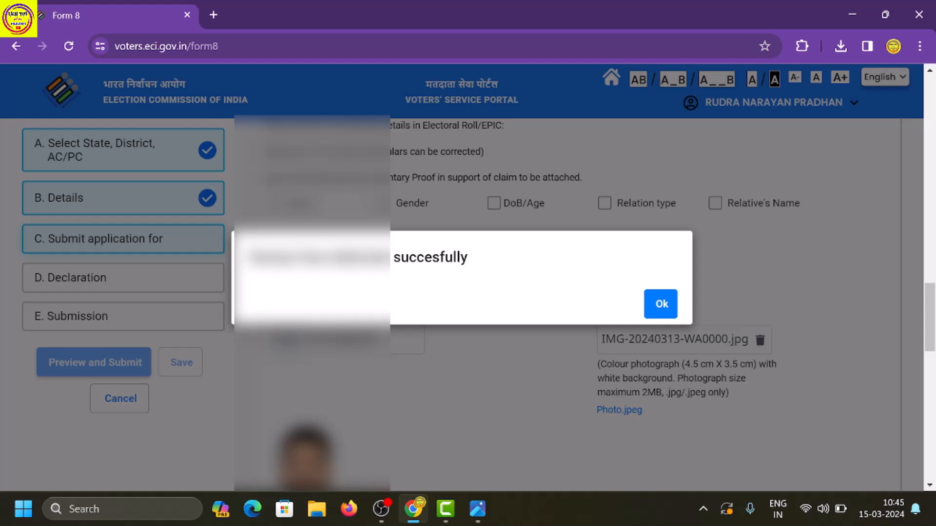
left_click(660, 304)
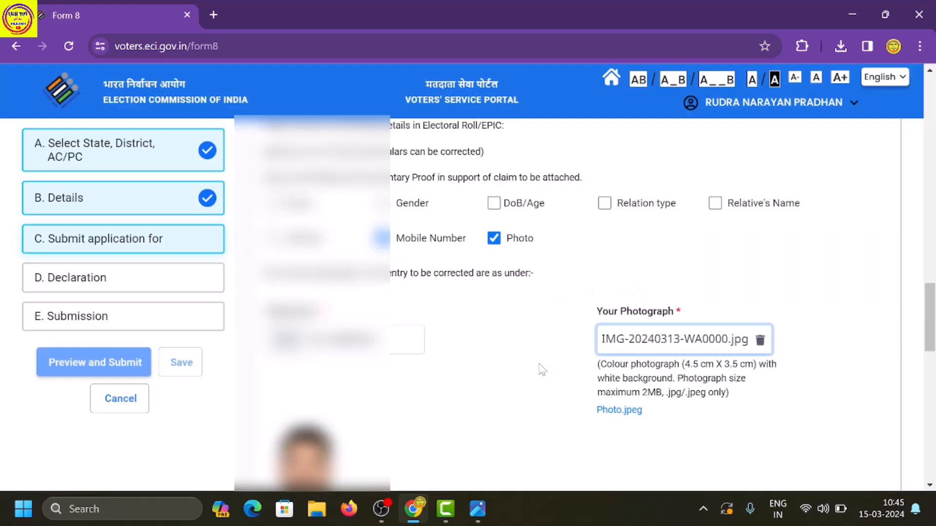
scroll(541, 369, "down", 5)
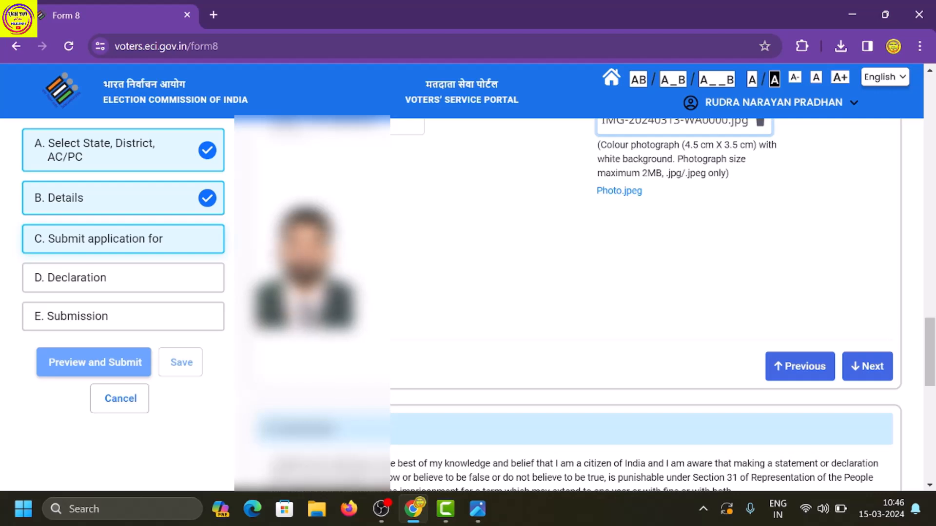
Step: Fill in the declaration's place of declaration and continue to E. Submission
left_click(871, 367)
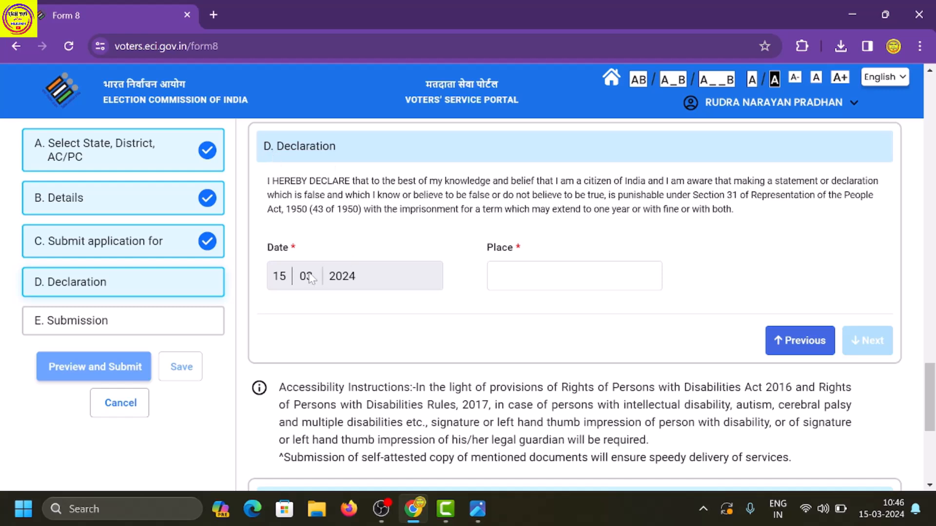
left_click(574, 276)
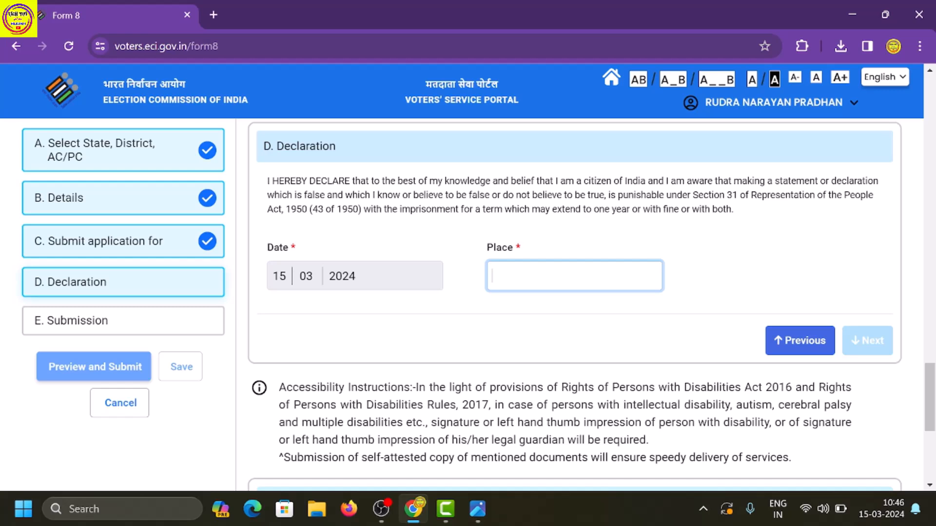
type("SUNAD")
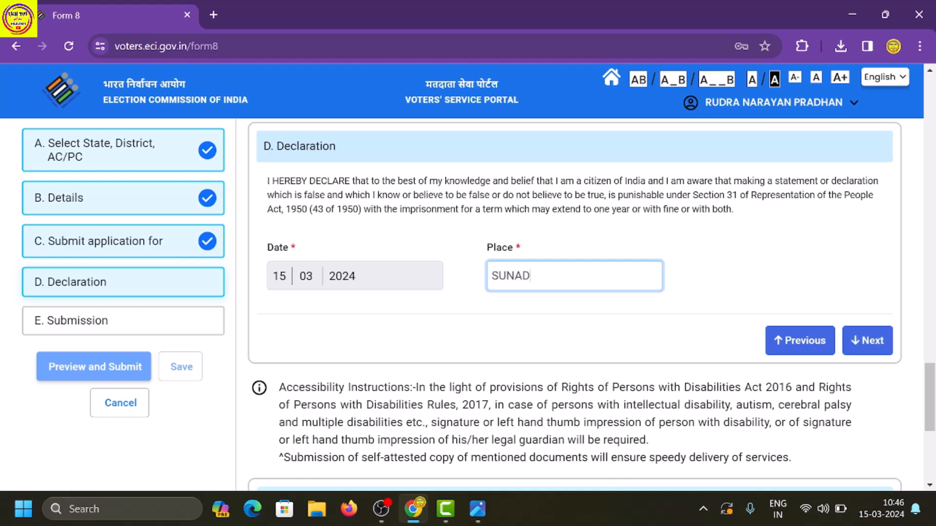
type("HAR")
left_click(860, 340)
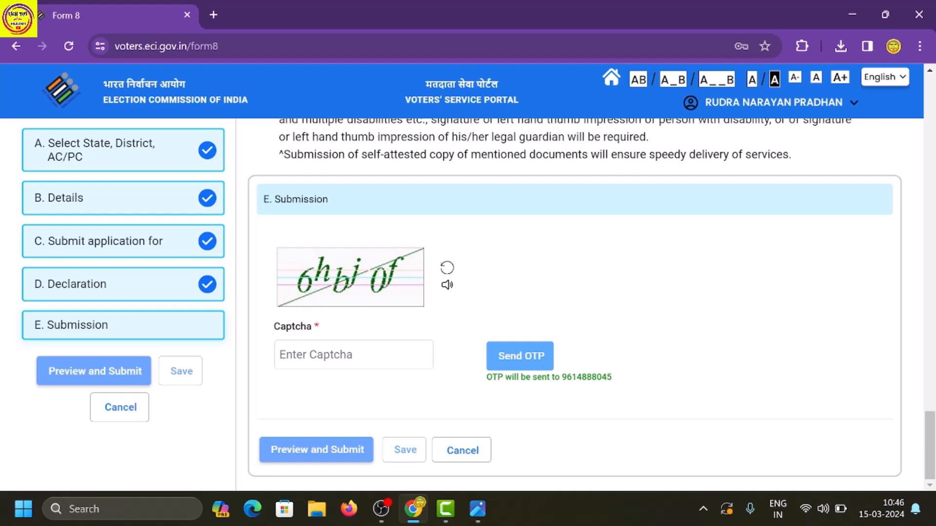
Step: Enter the captcha, request an OTP to the registered mobile, and fill in the received code
left_click(353, 355)
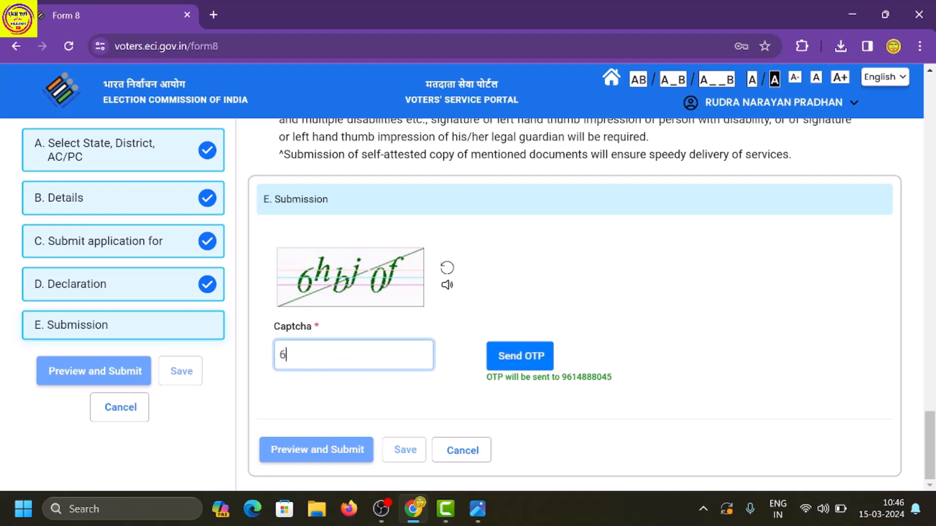
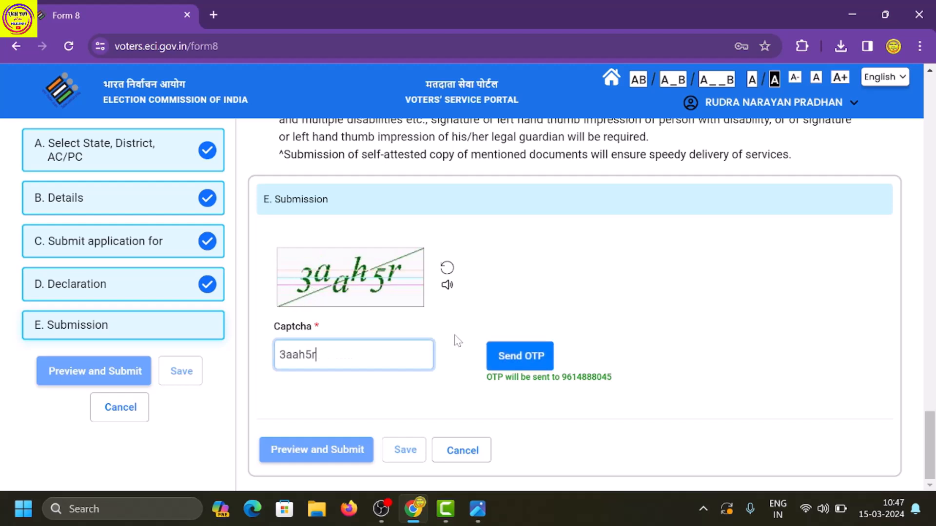
left_click(502, 360)
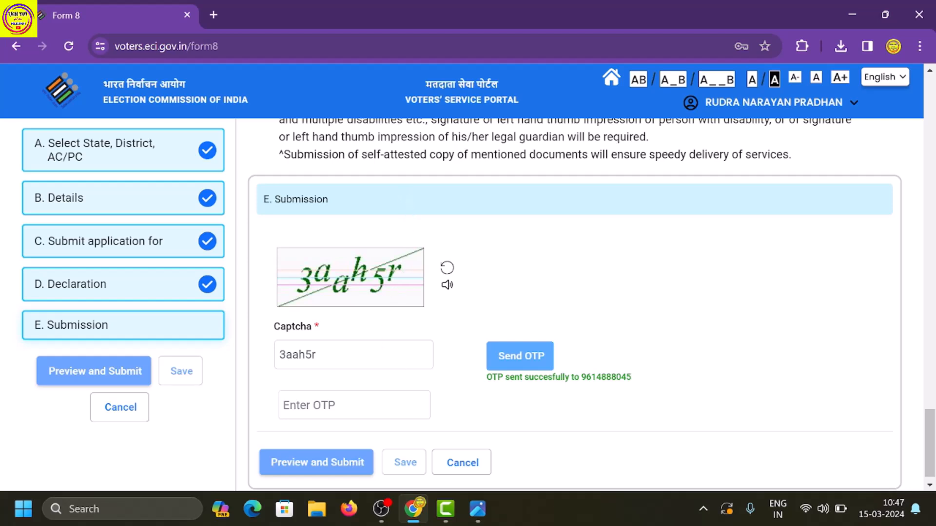
left_click(354, 405)
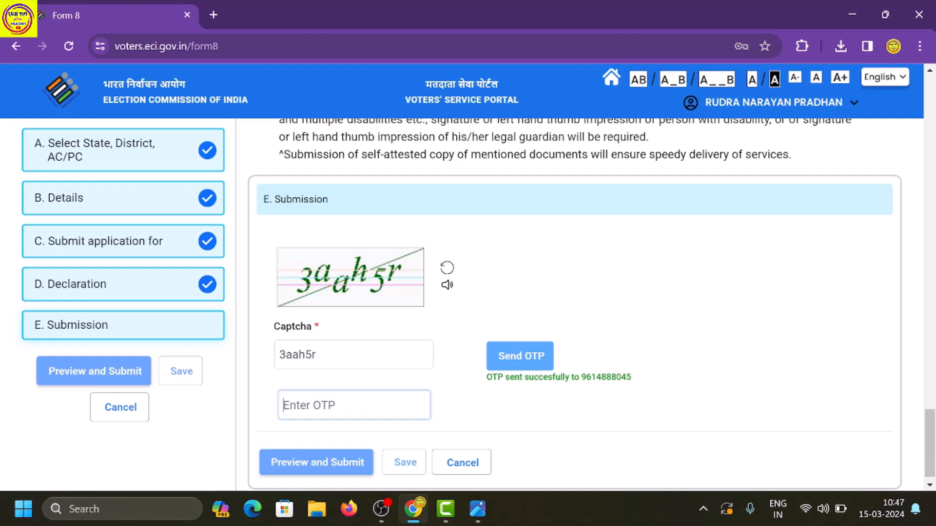
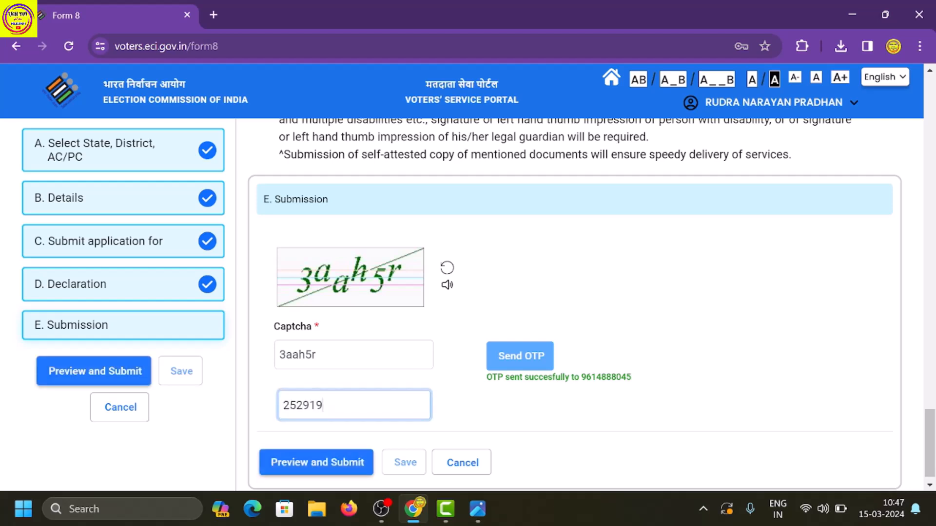
left_click(308, 464)
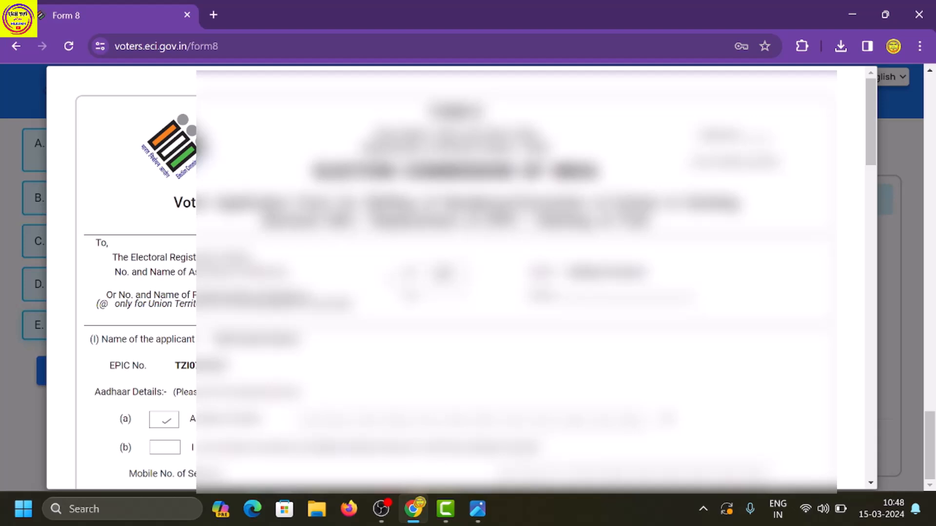
scroll(460, 278, "down", 2)
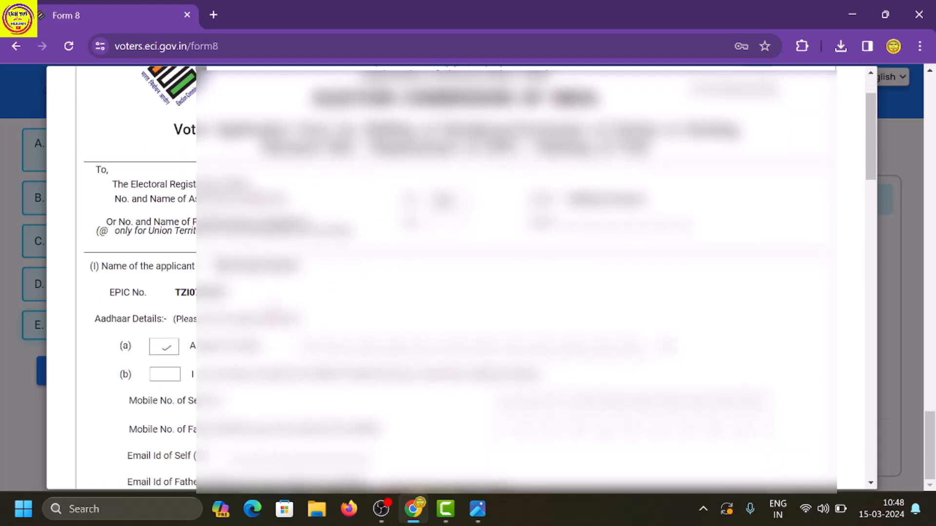
scroll(461, 278, "down", 2)
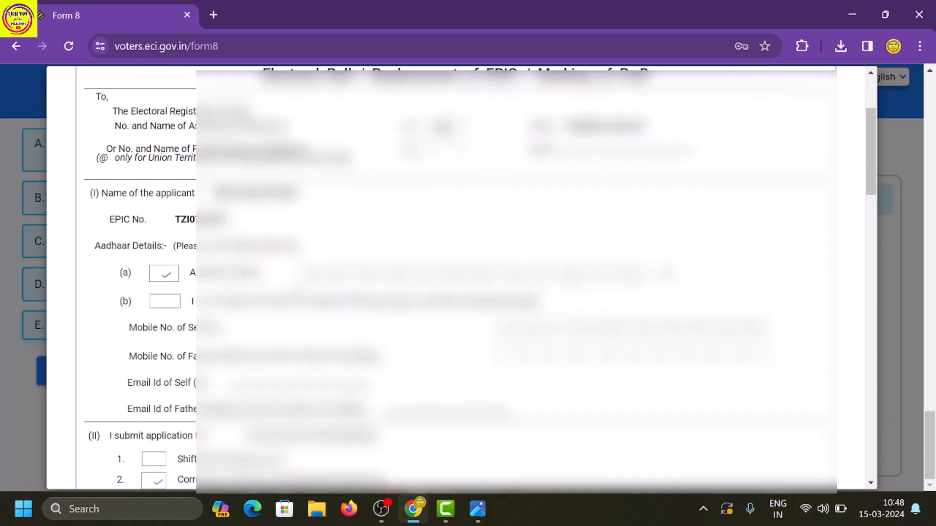
scroll(461, 278, "down", 2)
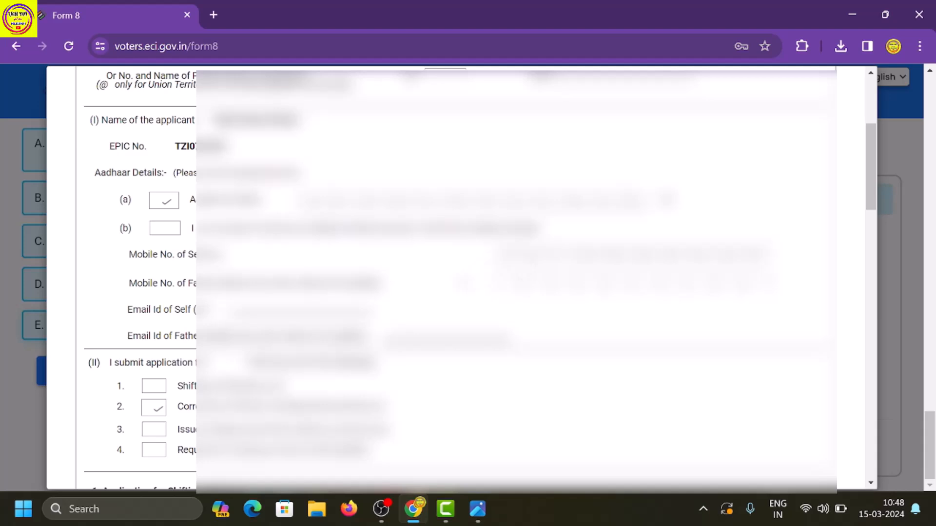
scroll(461, 277, "down", 6)
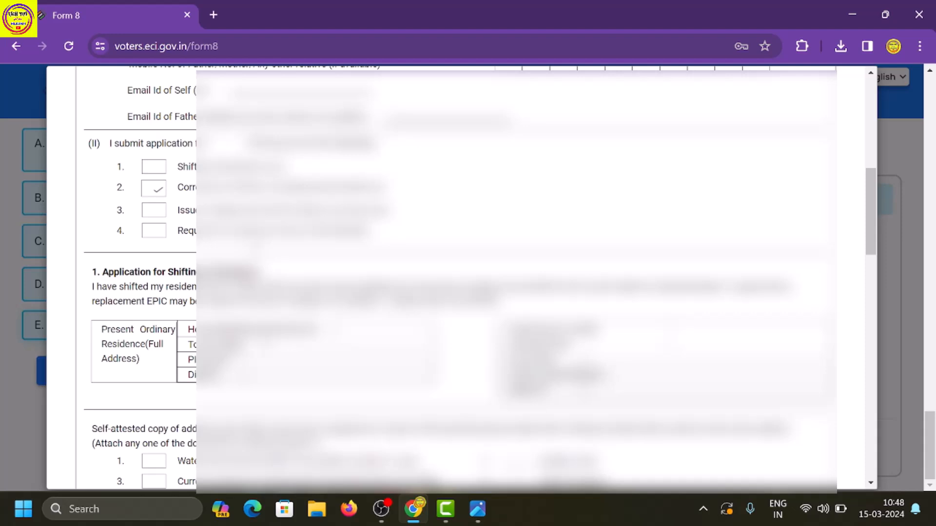
scroll(475, 280, "down", 6)
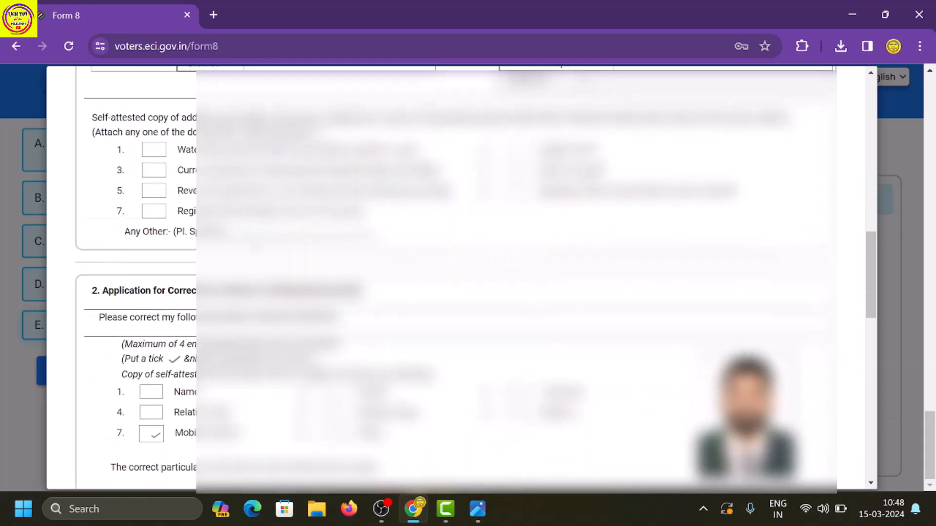
scroll(475, 280, "down", 4)
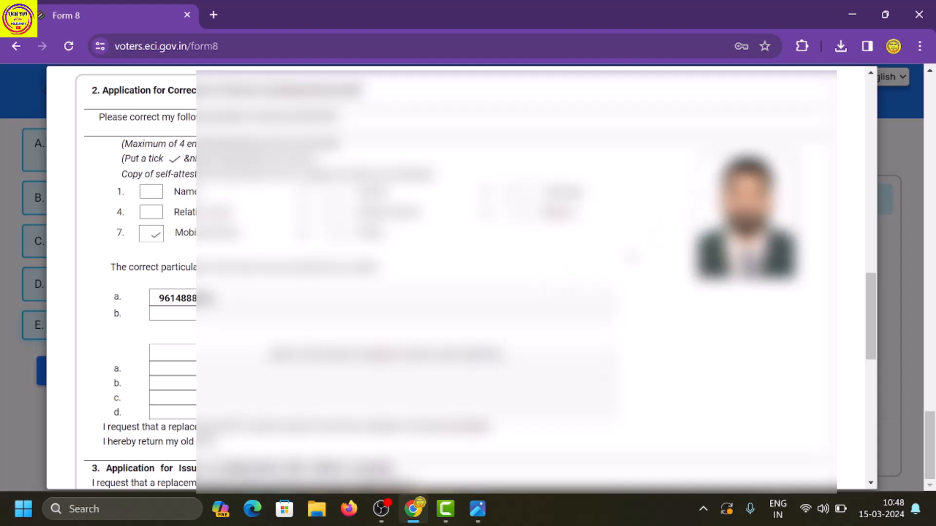
scroll(463, 278, "down", 8)
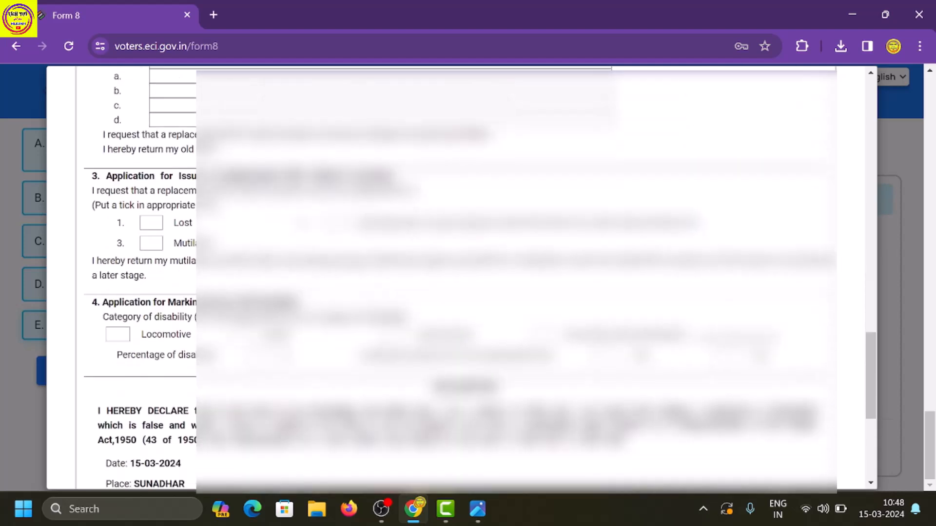
scroll(463, 278, "down", 3)
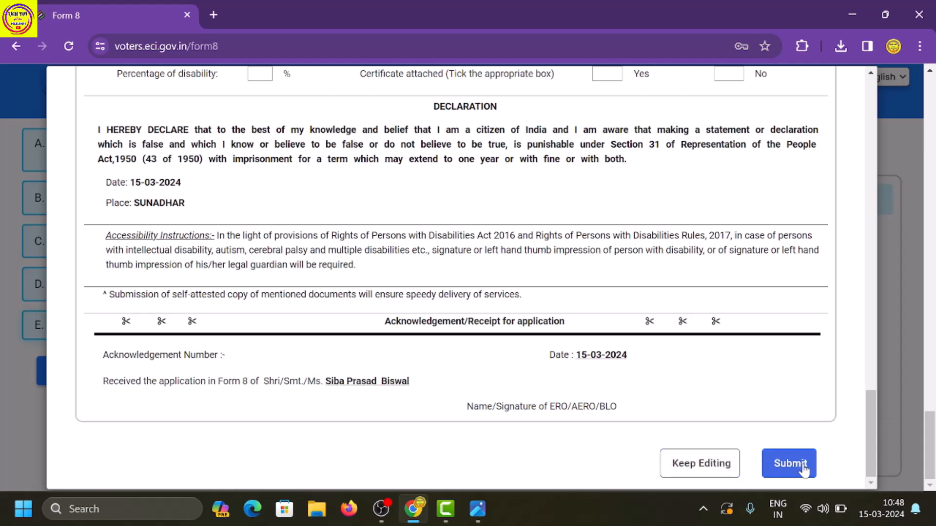
Step: Submit Form 8 from the preview and confirm with Yes in the 'Are You Sure?' prompt
left_click(778, 465)
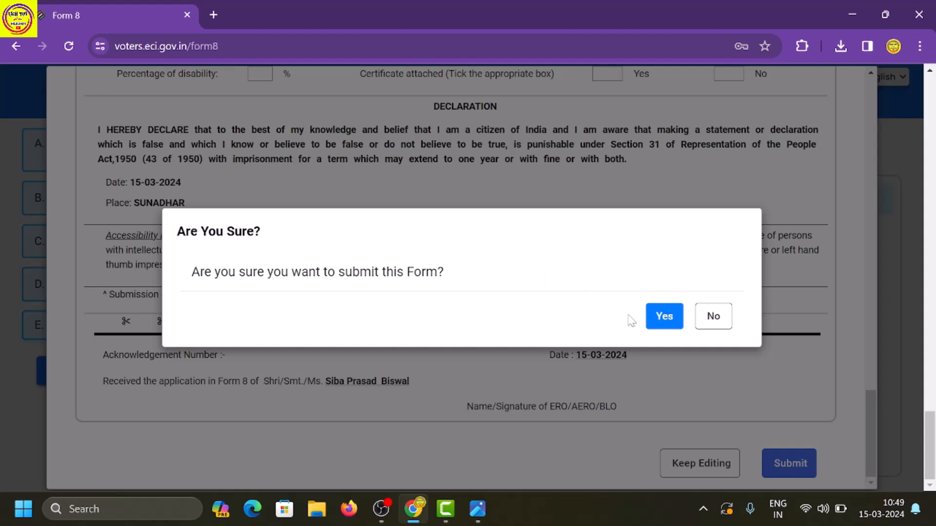
left_click(659, 321)
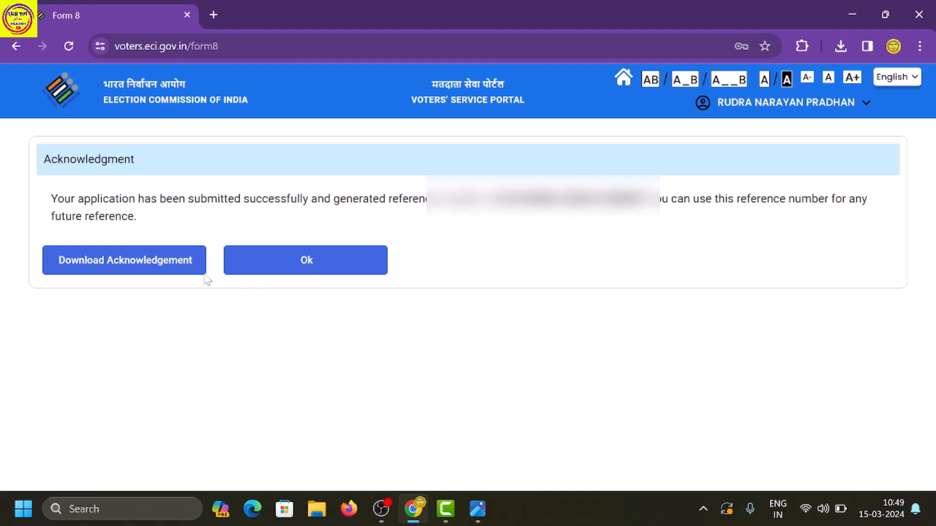
Step: Download the Form 8 acknowledgement PDF and open it from Chrome's downloads to review it
left_click(127, 266)
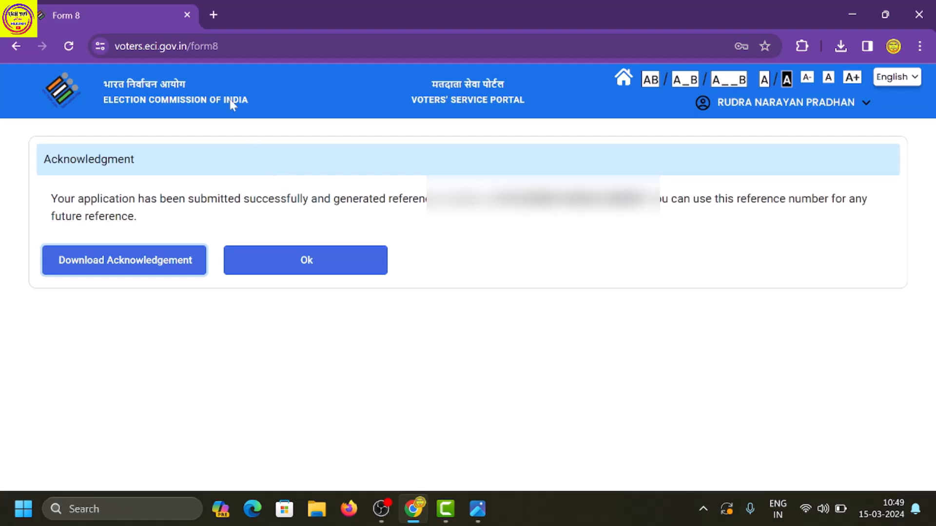
left_click(839, 46)
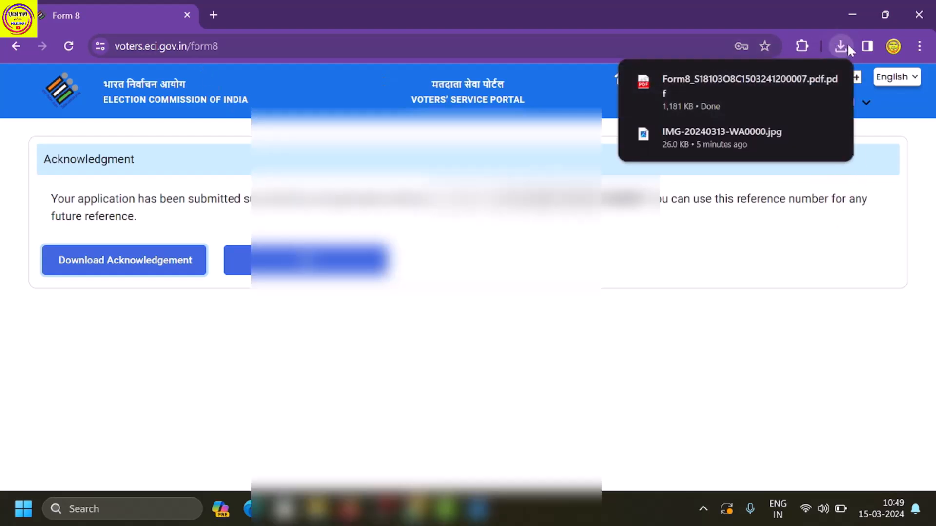
left_click(759, 84)
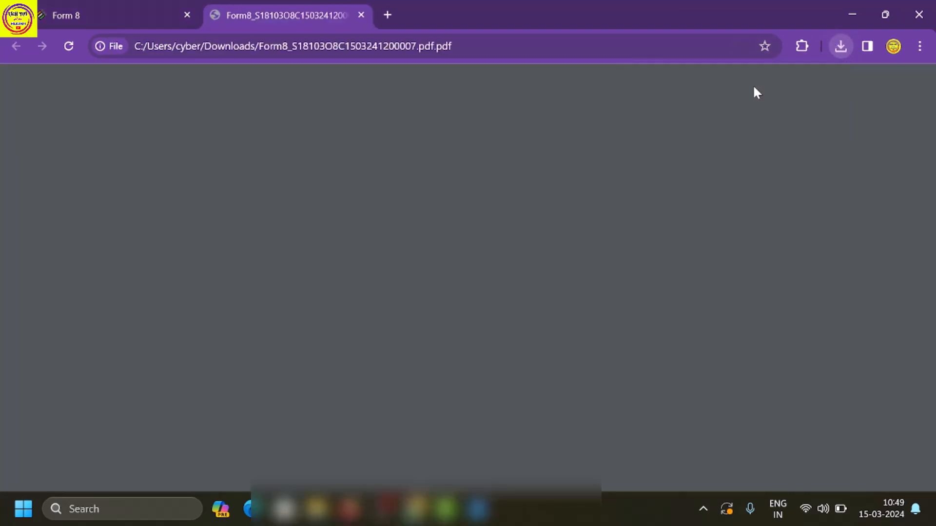
scroll(211, 159, "down", 7)
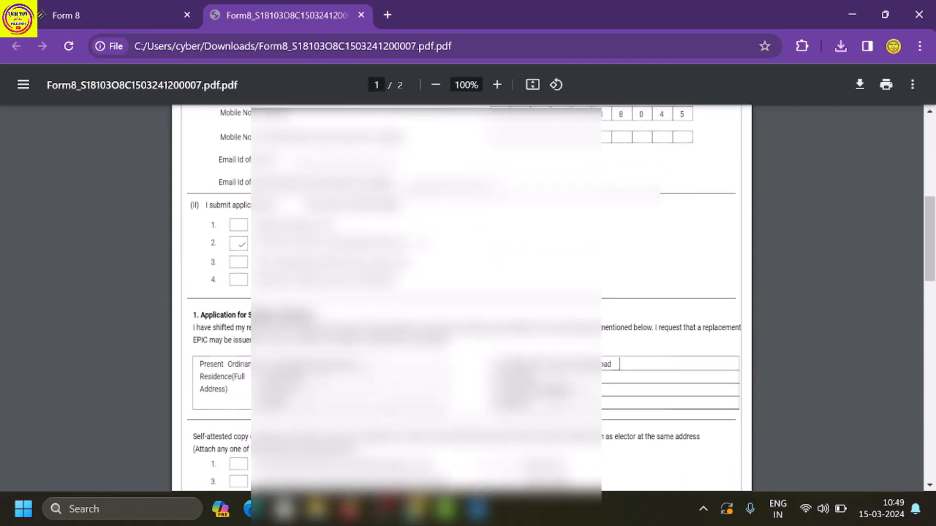
scroll(210, 160, "up", 7)
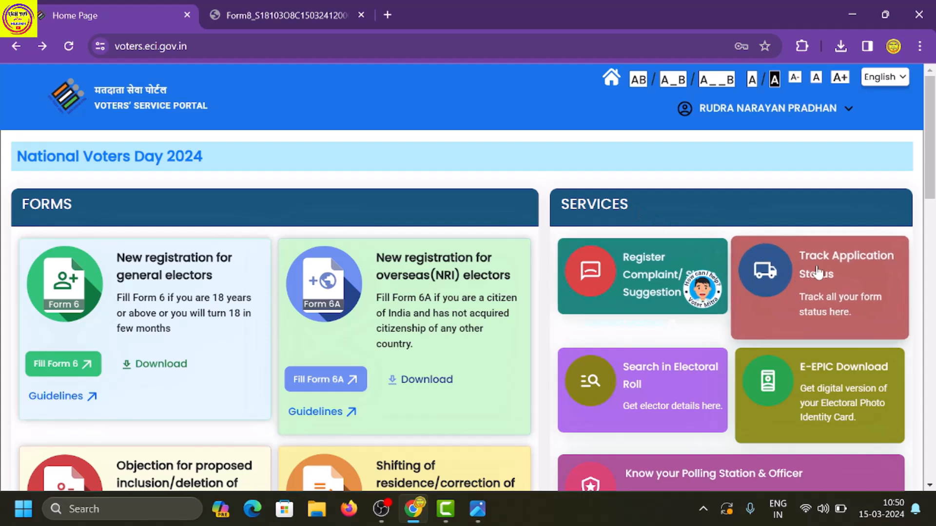
Step: On Track Application Status, paste the Form 8 reference number and select Odisha as the state
left_click(836, 285)
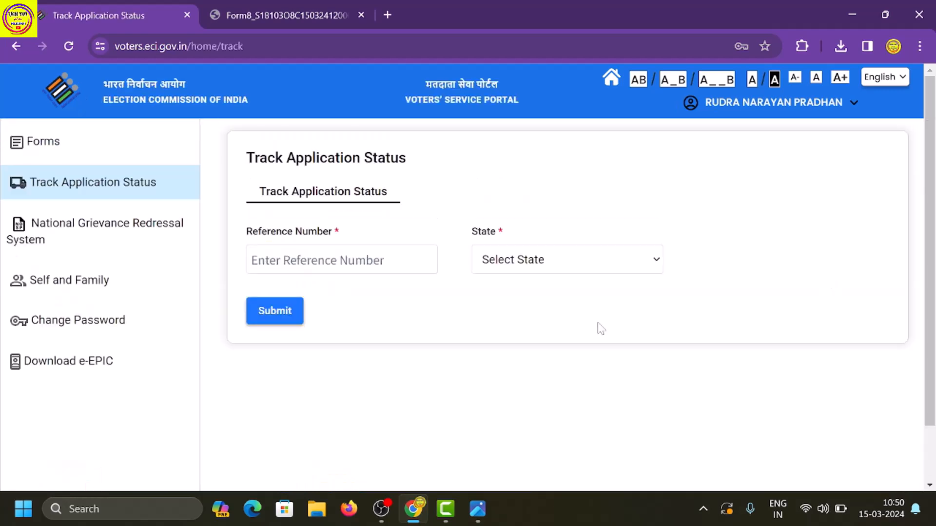
left_click(329, 263)
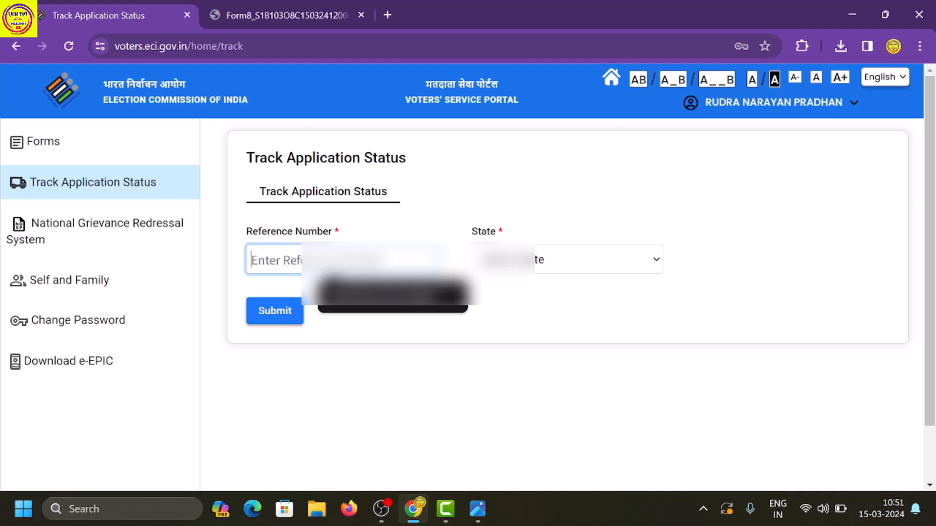
key("ctrl+v")
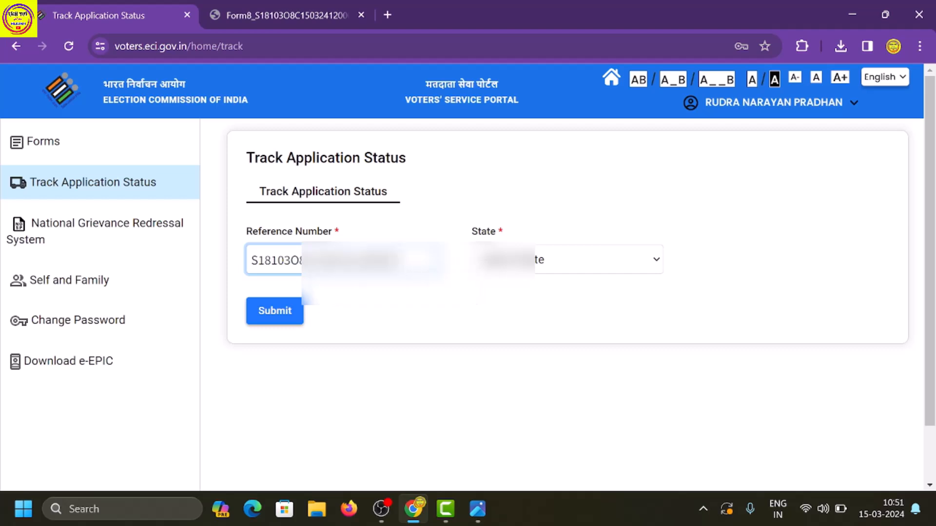
left_click(540, 262)
scroll(534, 178, "down", 5)
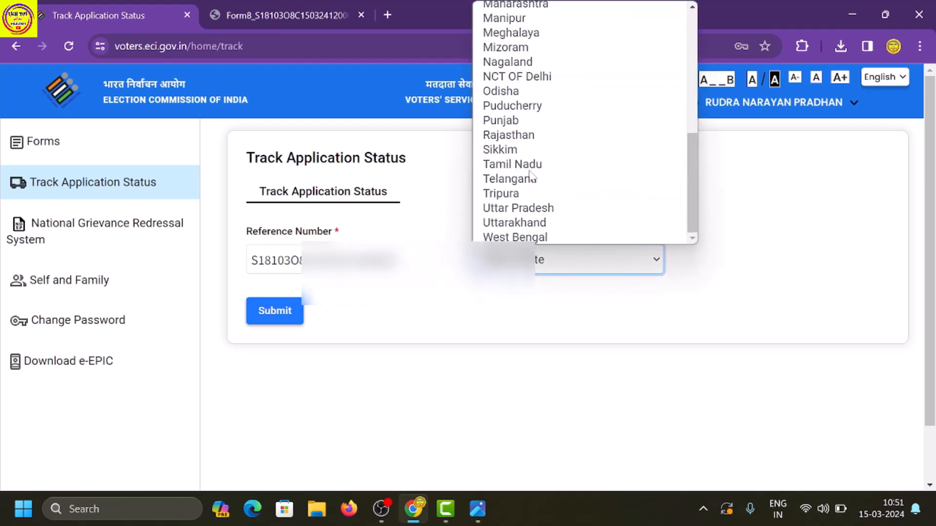
left_click(507, 92)
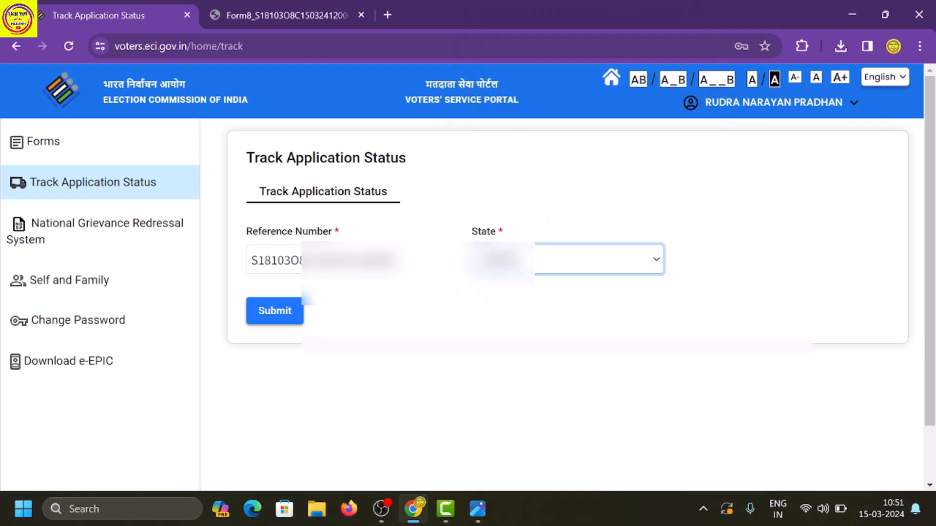
Step: Look up the application, expand its row showing SUBMITTED on 15-03-2024, then return home
left_click(294, 313)
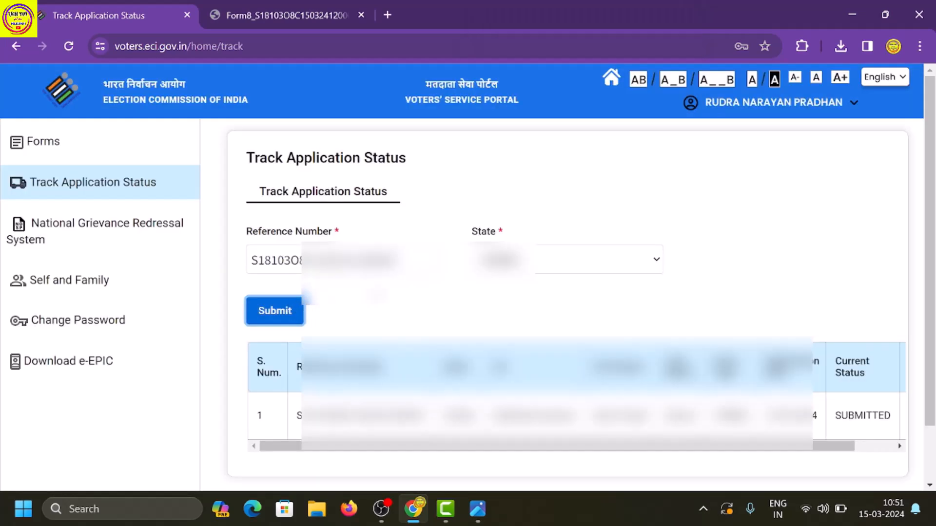
scroll(561, 292, "down", 1)
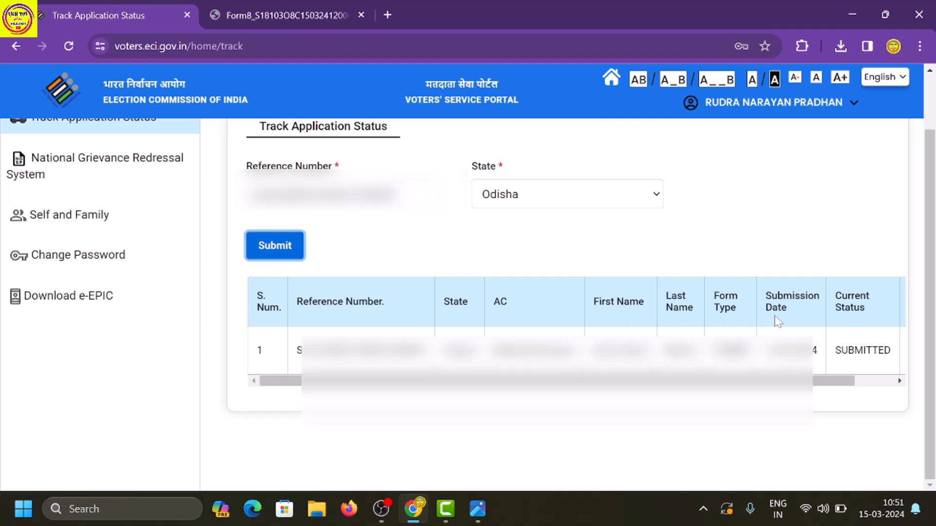
left_click(899, 380)
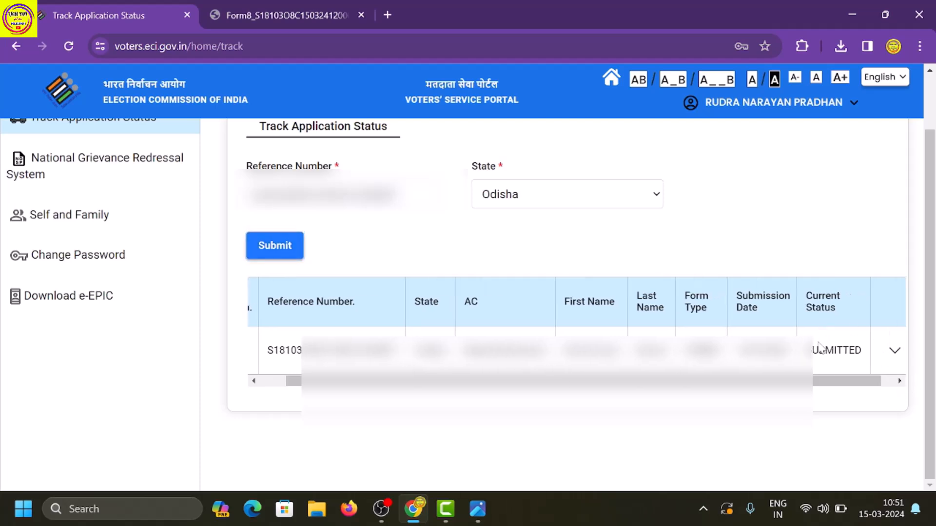
left_click(893, 356)
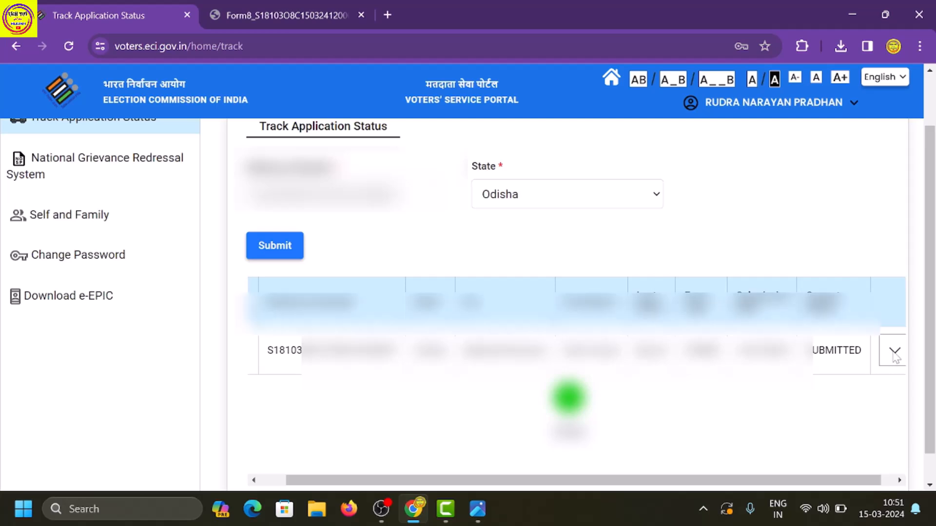
scroll(828, 347, "down", 1)
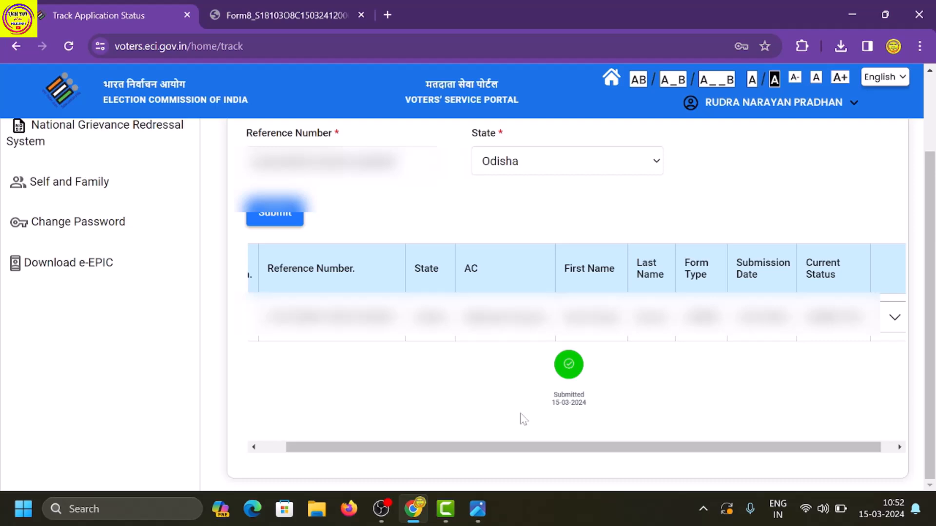
scroll(523, 418, "up", 2)
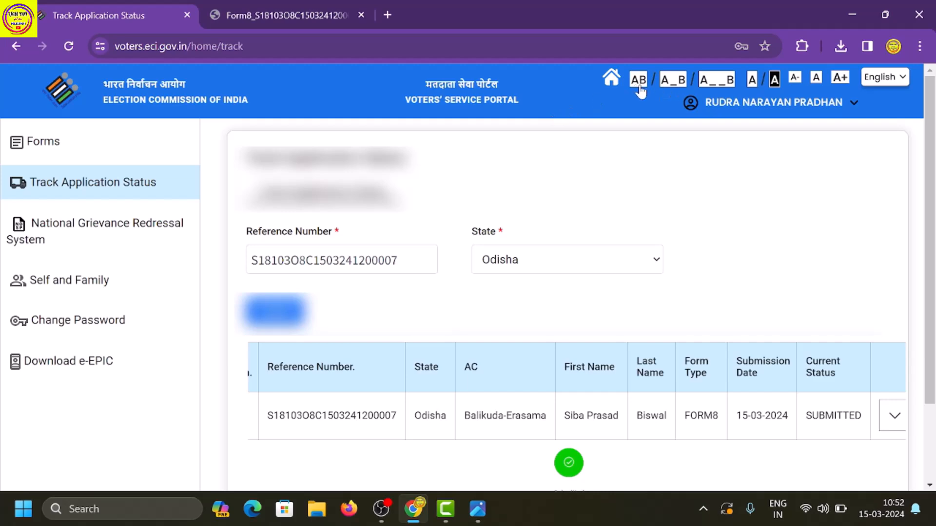
left_click(610, 78)
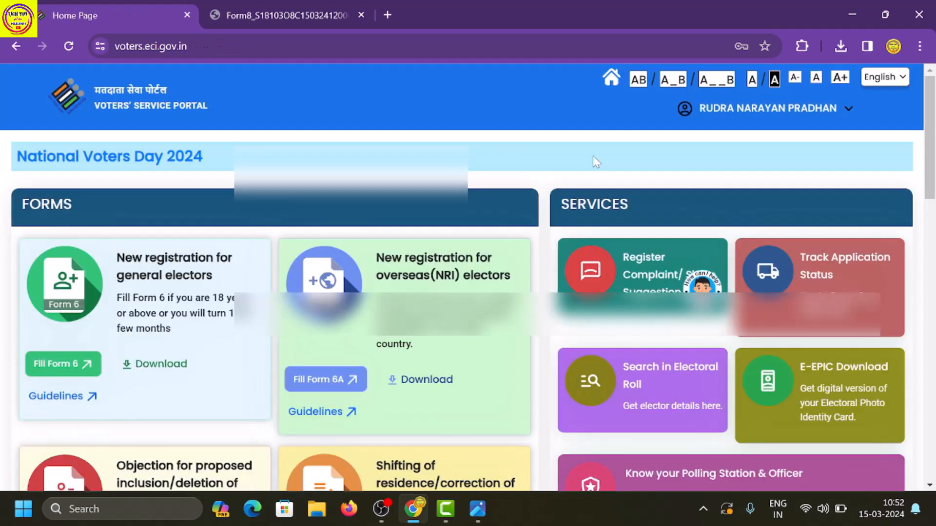